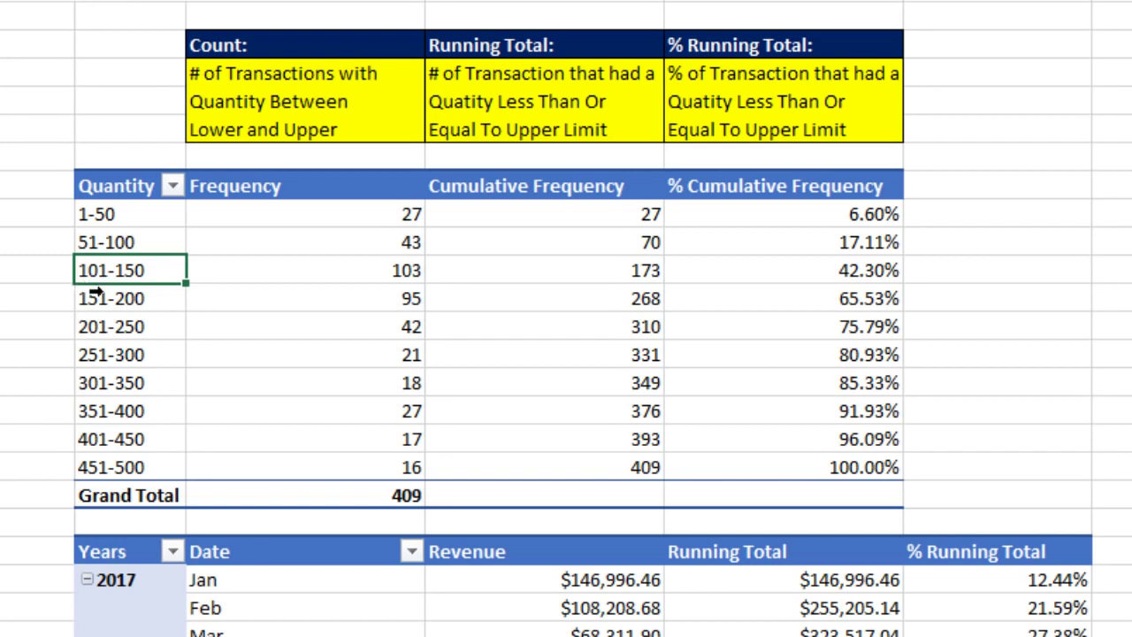
Examine the finished quantity PivotTable's frequency and cumulative columns, and the monthly revenue PivotTable below it.
click(127, 305)
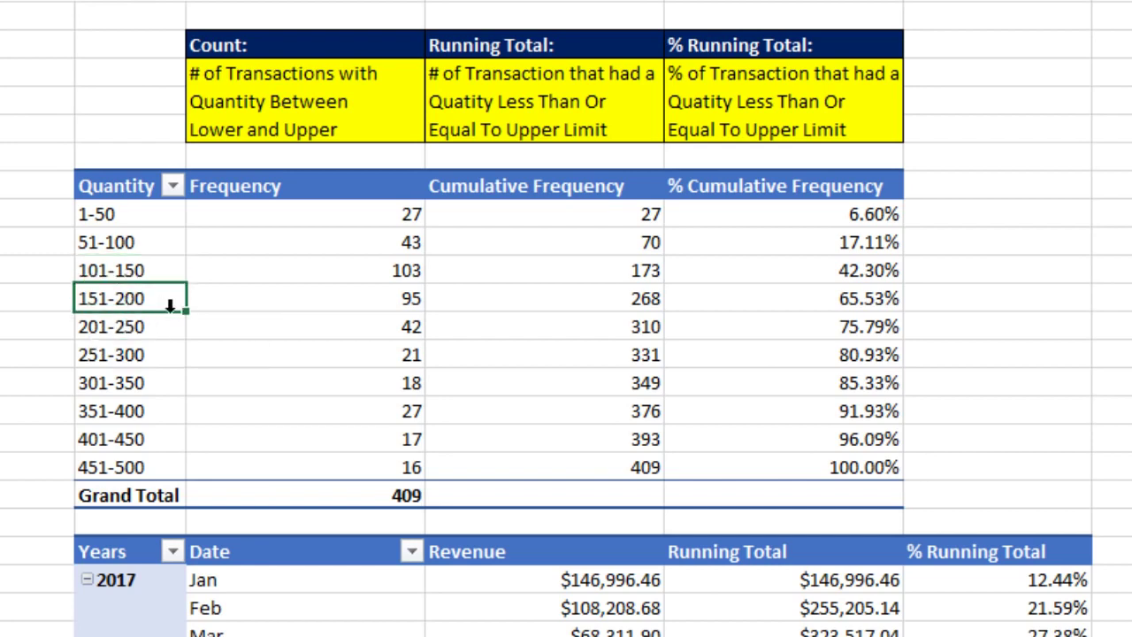
click(293, 301)
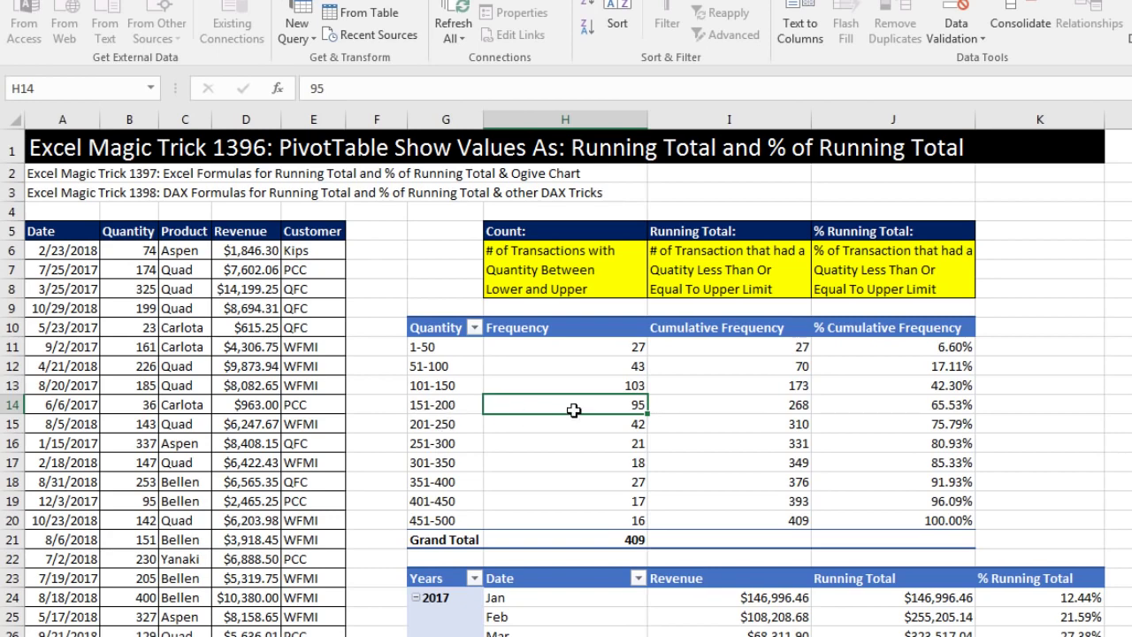
click(753, 404)
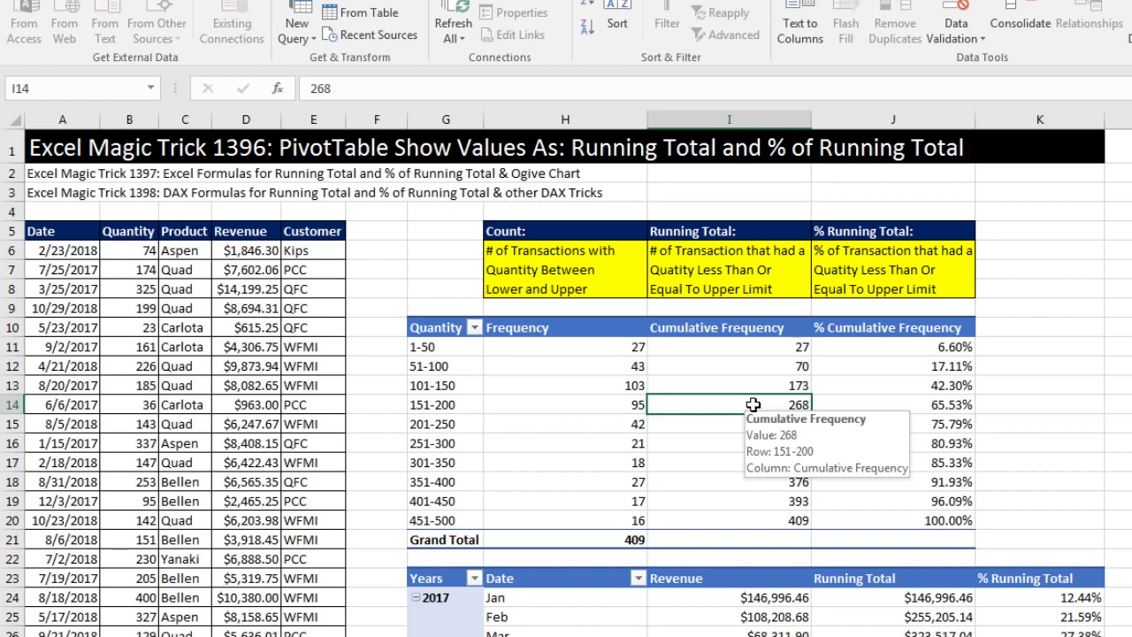
click(751, 348)
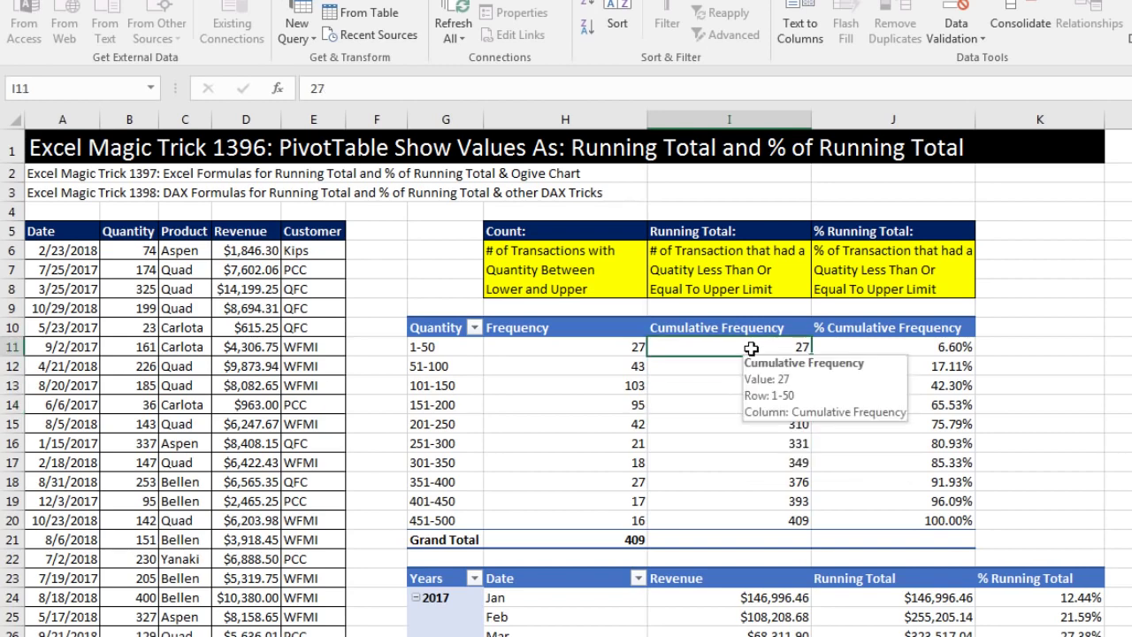
click(746, 369)
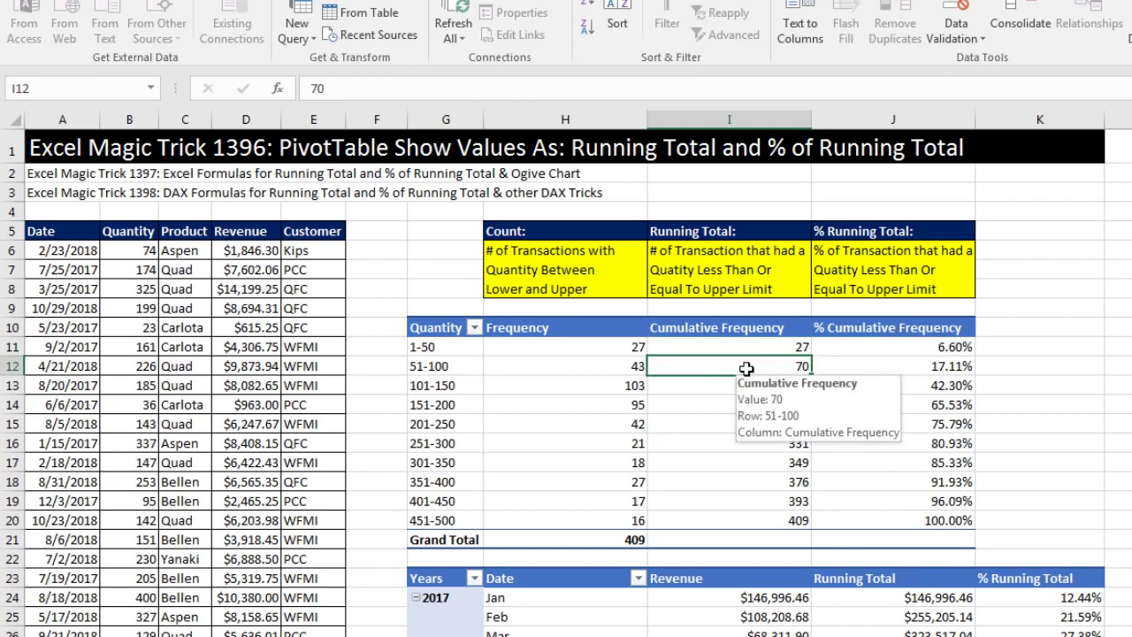
click(688, 386)
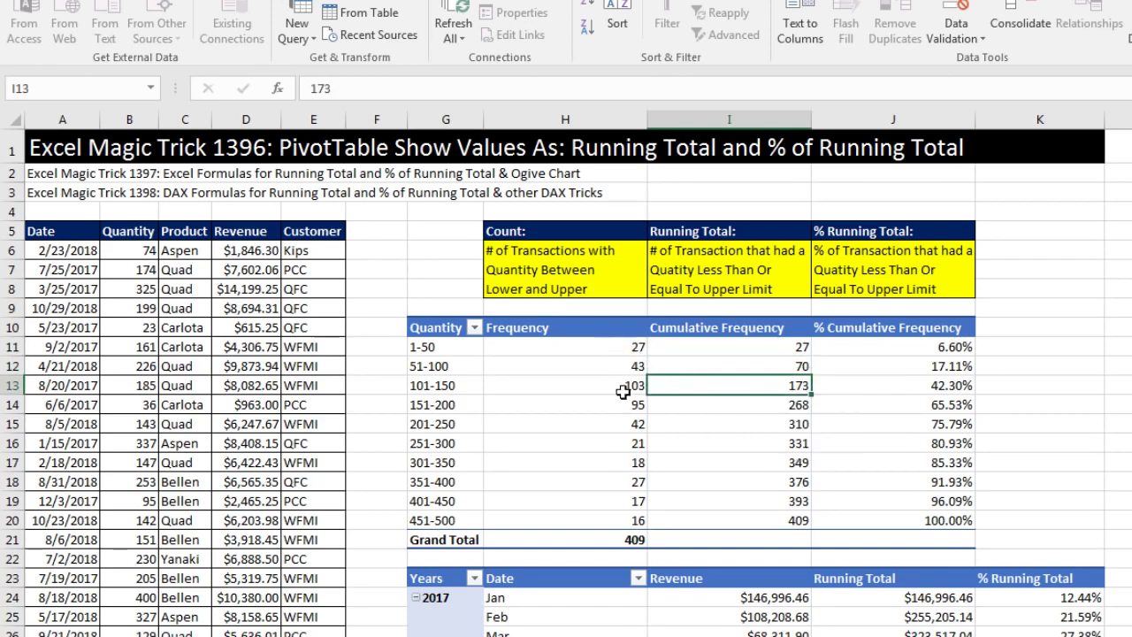
click(883, 386)
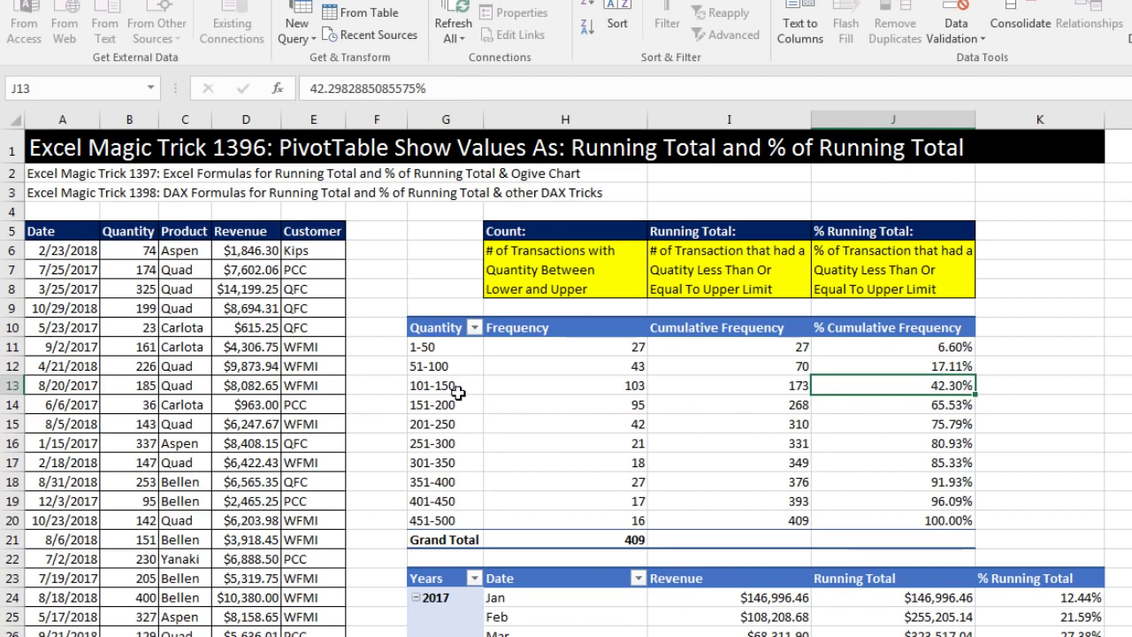
click(925, 423)
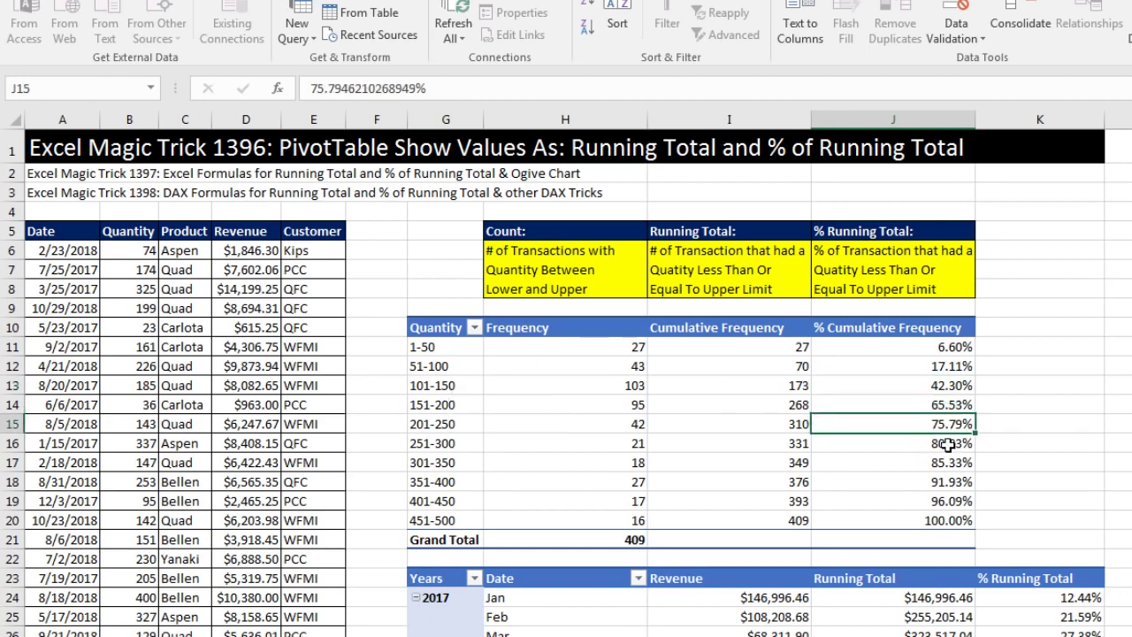
click(468, 432)
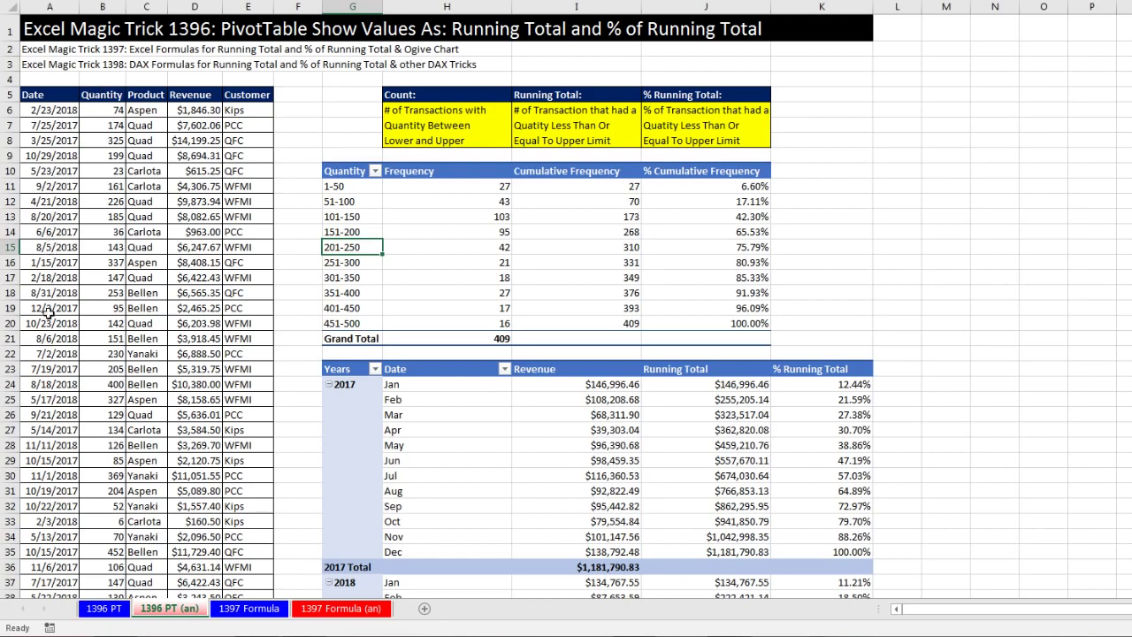
click(416, 434)
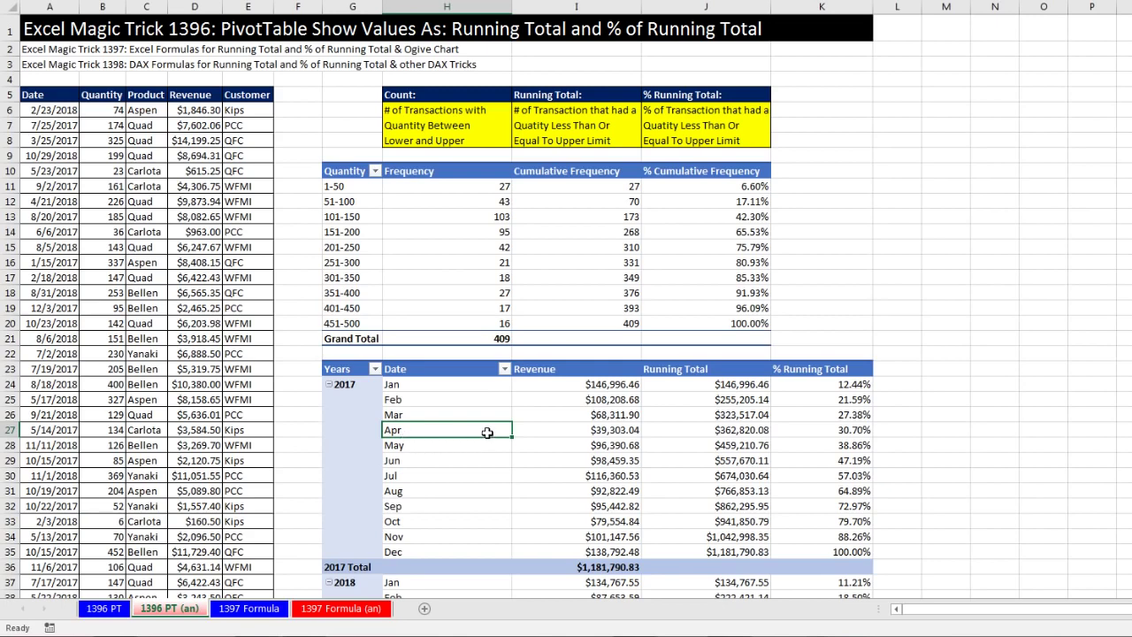
click(561, 432)
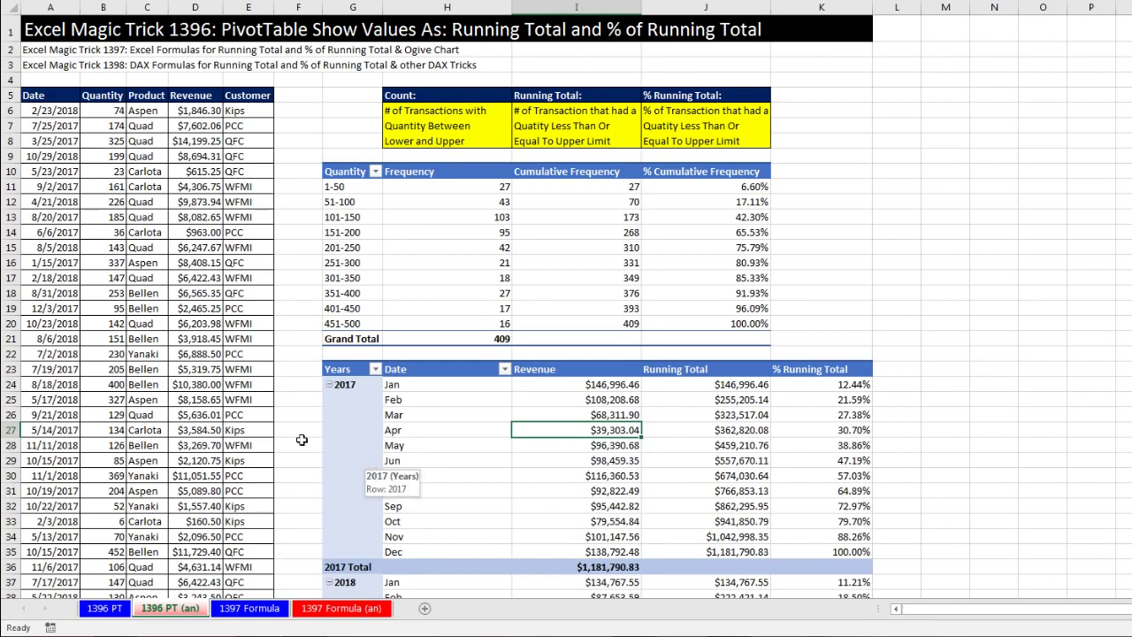
On the 1396 PT sheet, create a PivotTable from the range A5:E414 and place it in the existing worksheet at G10.
click(91, 617)
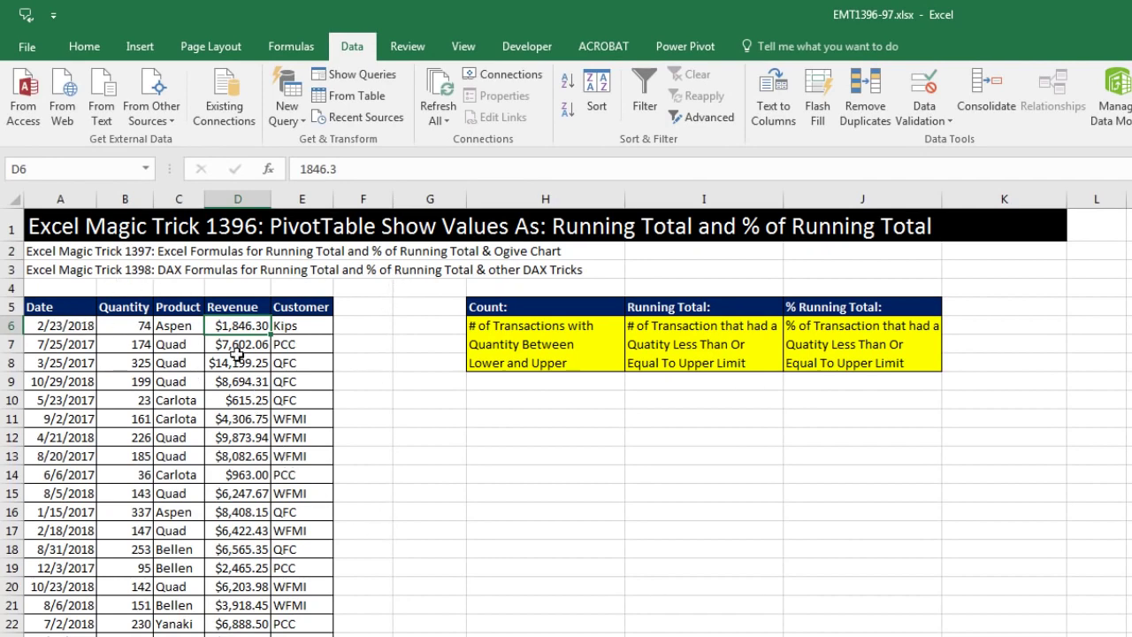
click(139, 49)
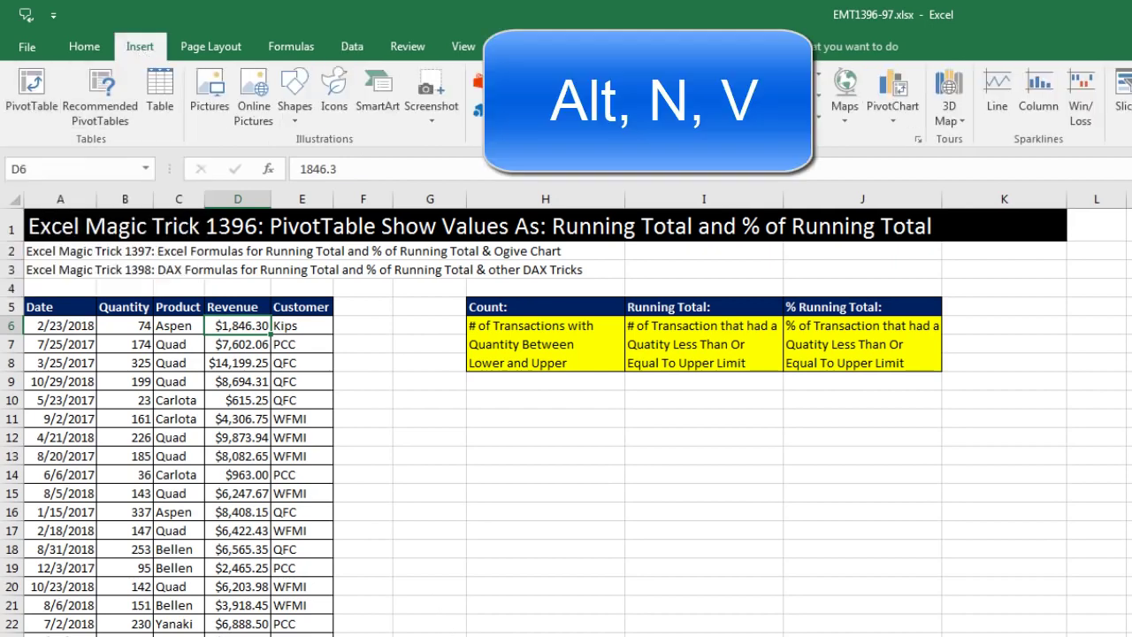
key(alt)
key(n)
key(v)
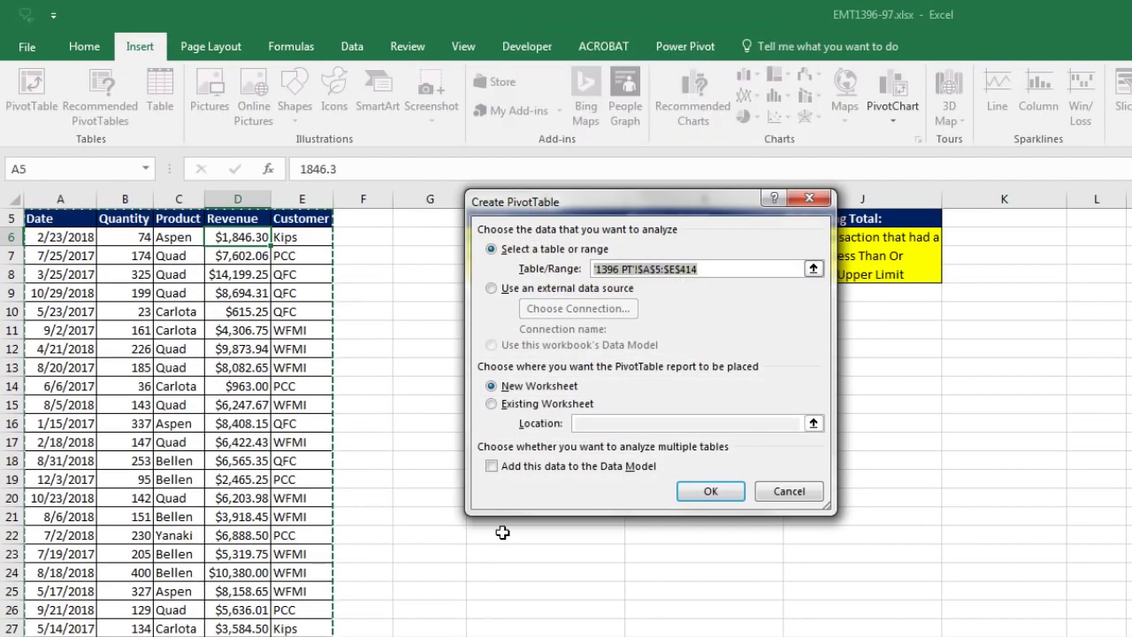
click(495, 405)
scroll(436, 549, up, 2)
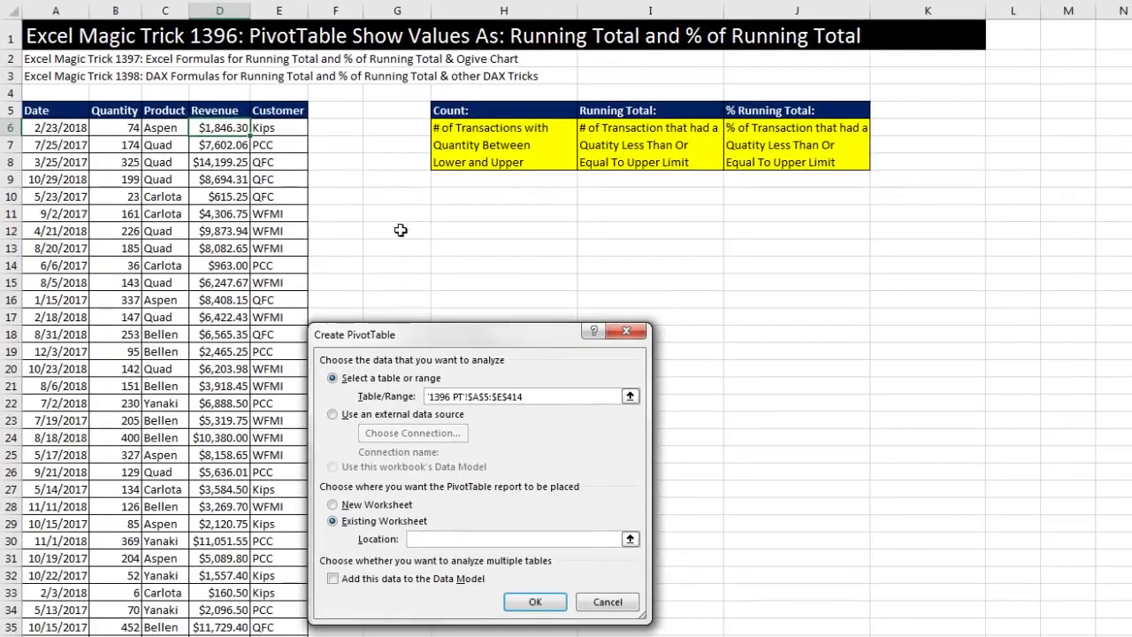
click(389, 197)
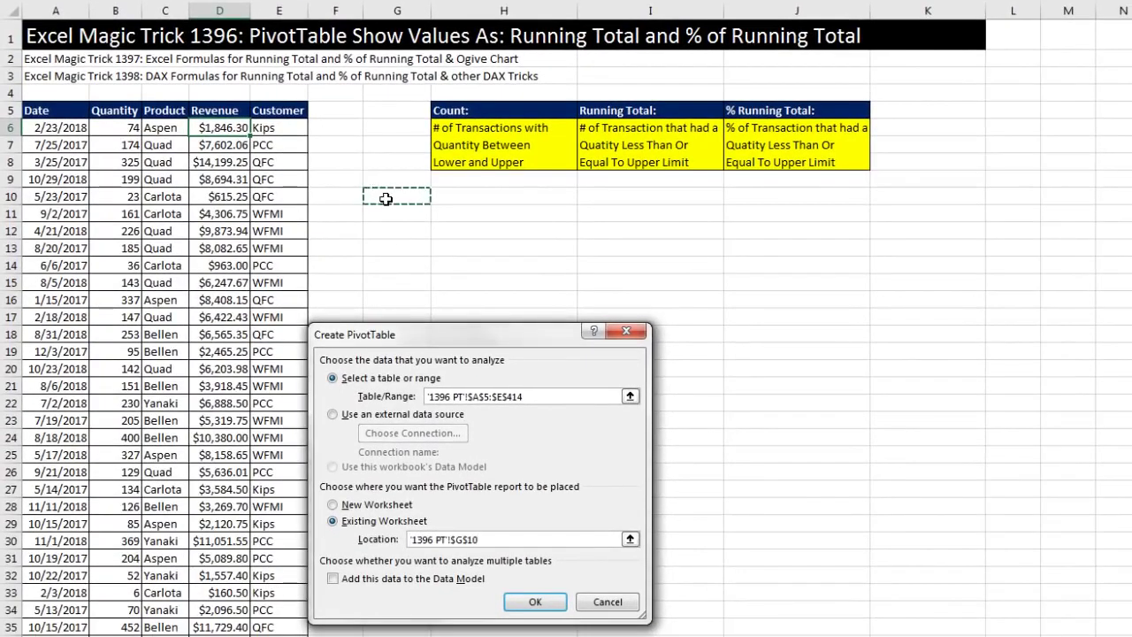
click(534, 603)
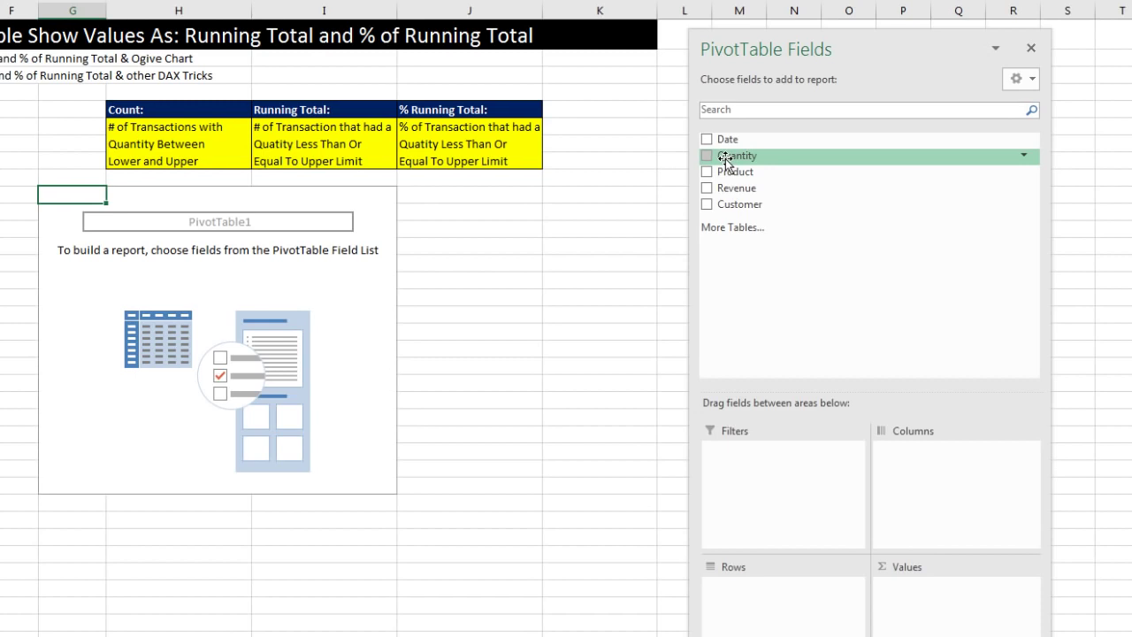
Add Quantity to the PivotTable's rows and group its values by 50, keeping the start at 1 and end at 495.
drag(725, 159, 787, 626)
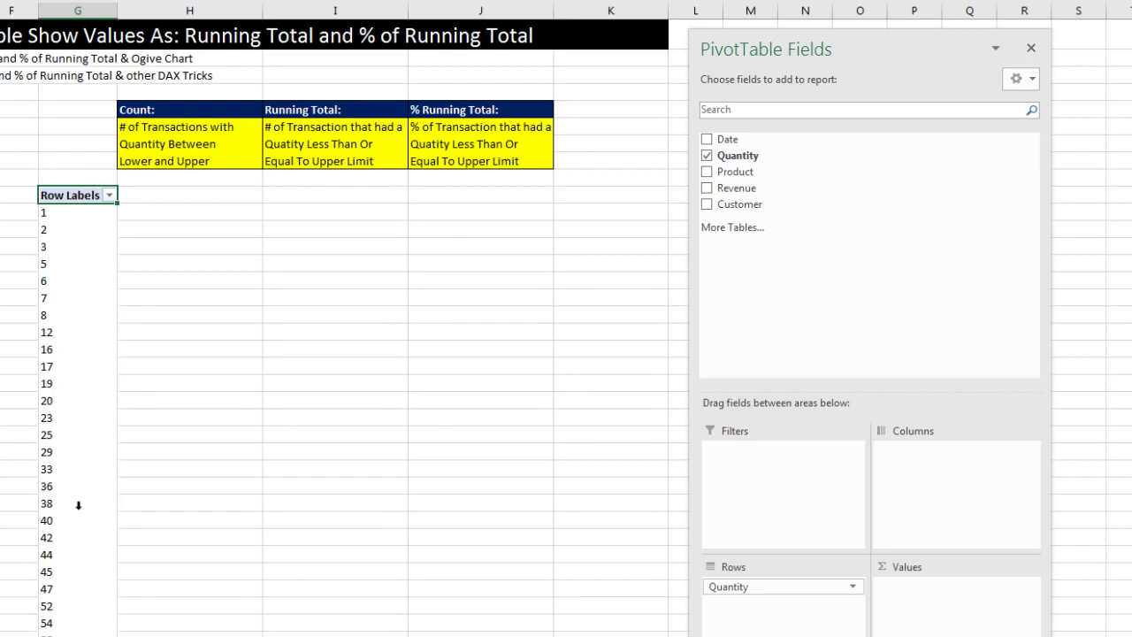
right_click(68, 233)
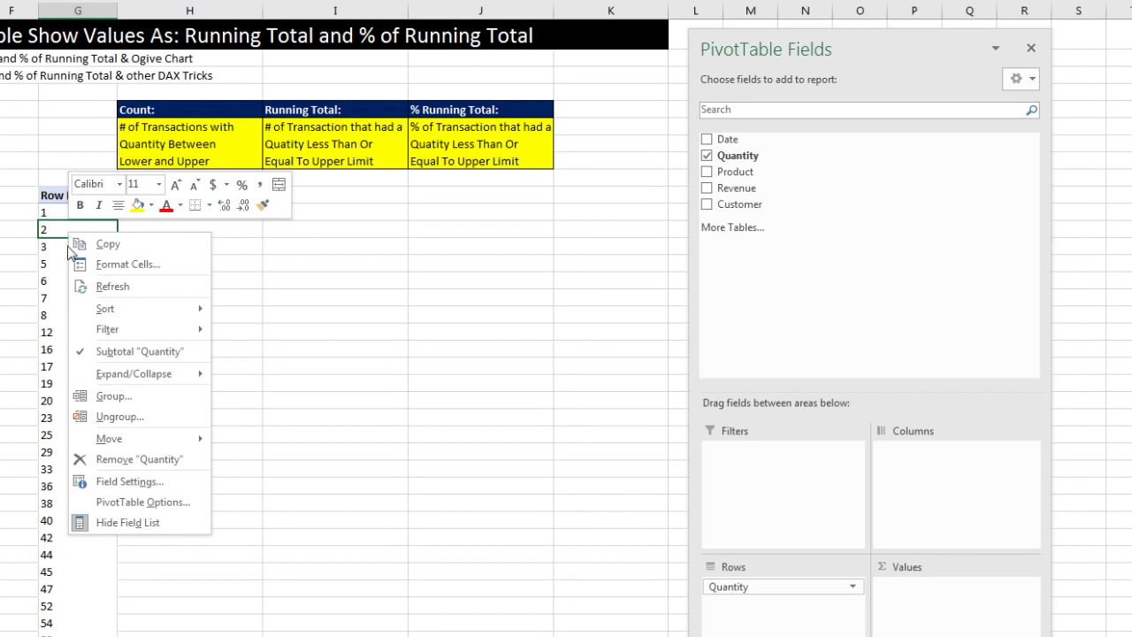
click(112, 398)
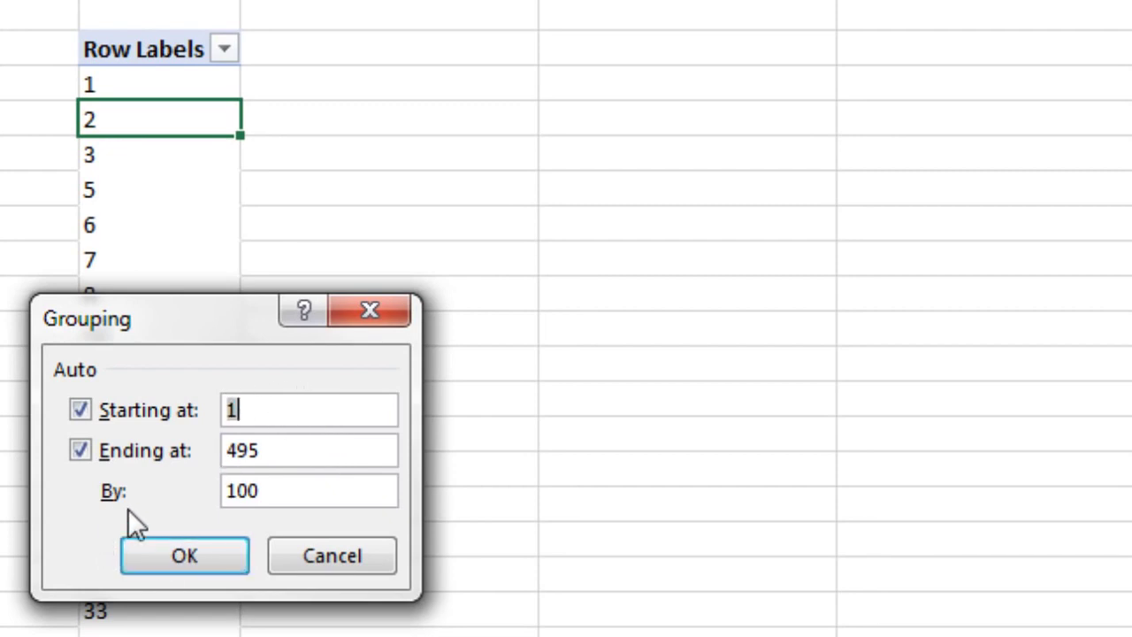
double_click(293, 494)
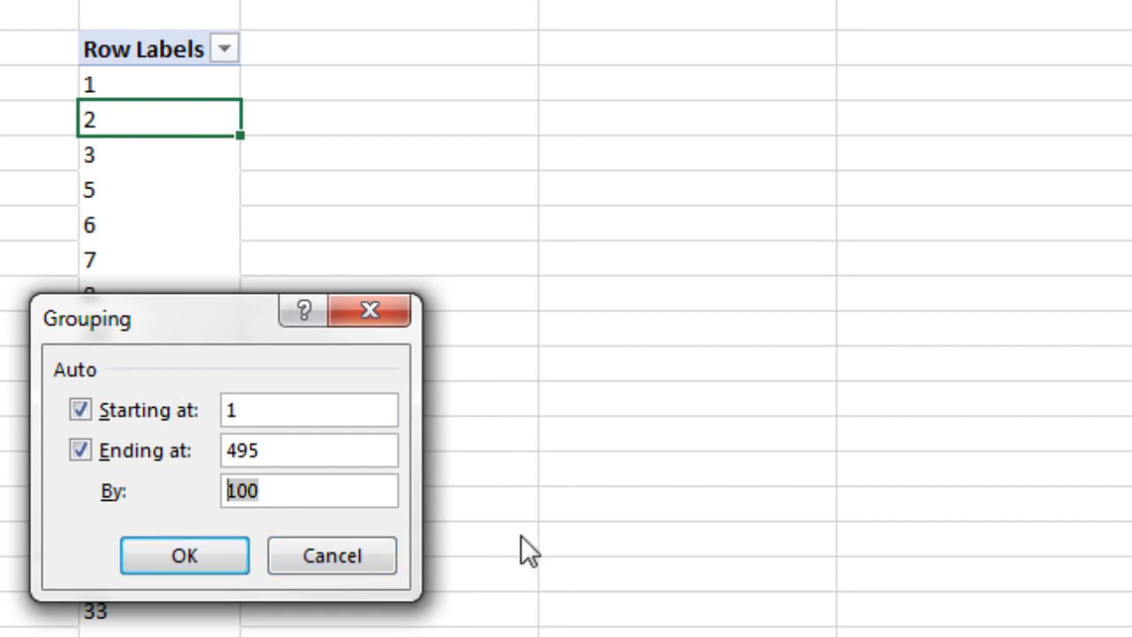
text(50)
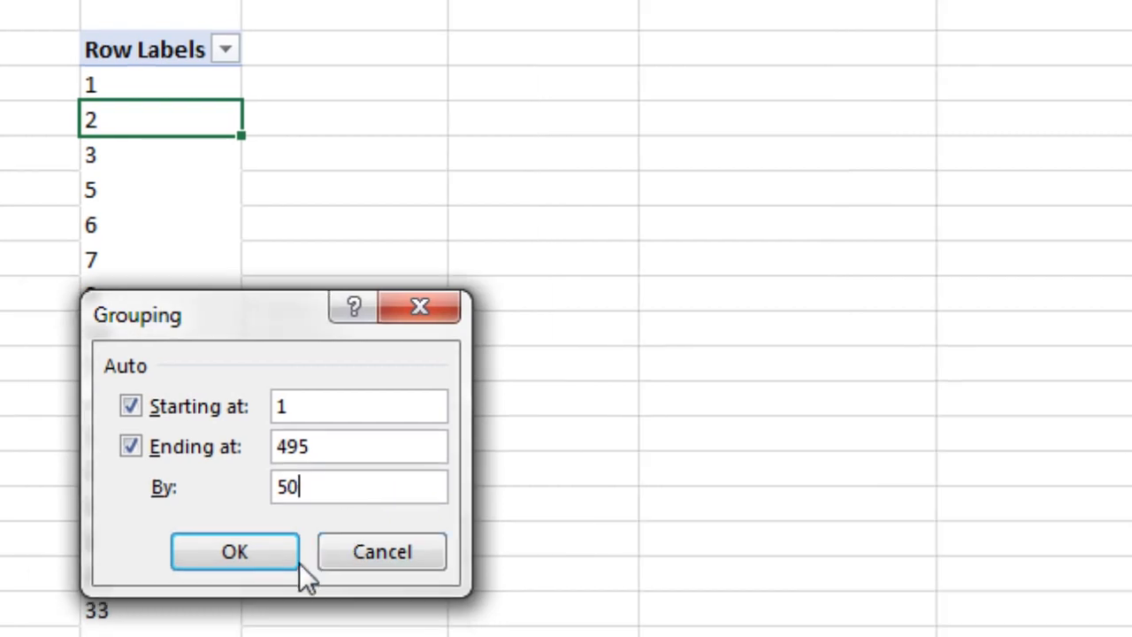
click(231, 558)
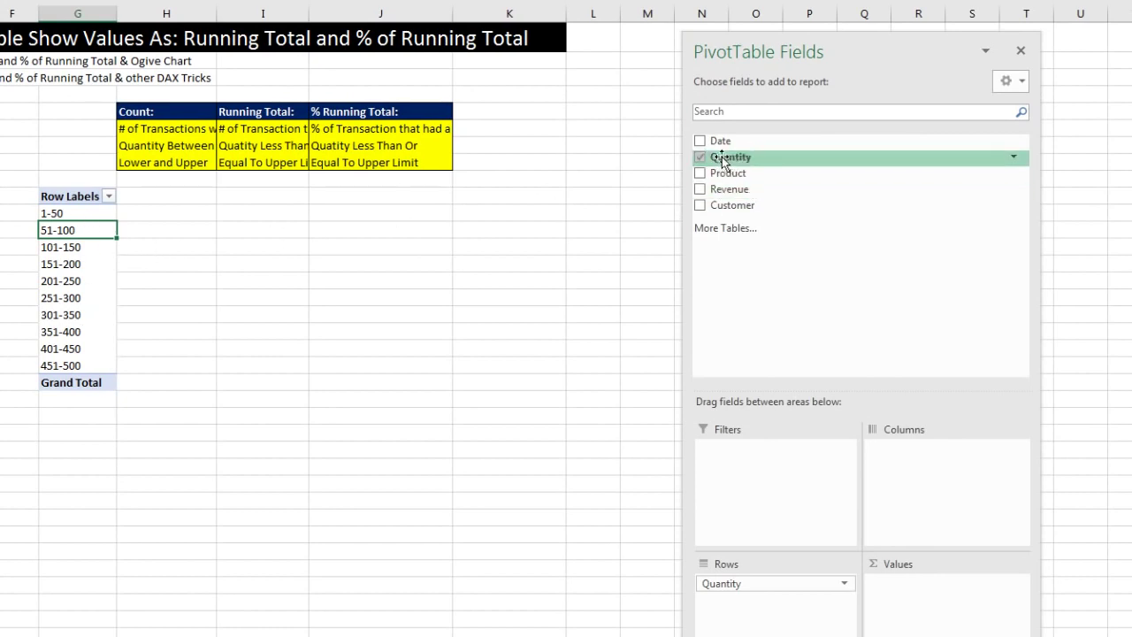
Add Quantity to the PivotTable's values as a count and rename its column header Frequency.
drag(722, 159, 938, 617)
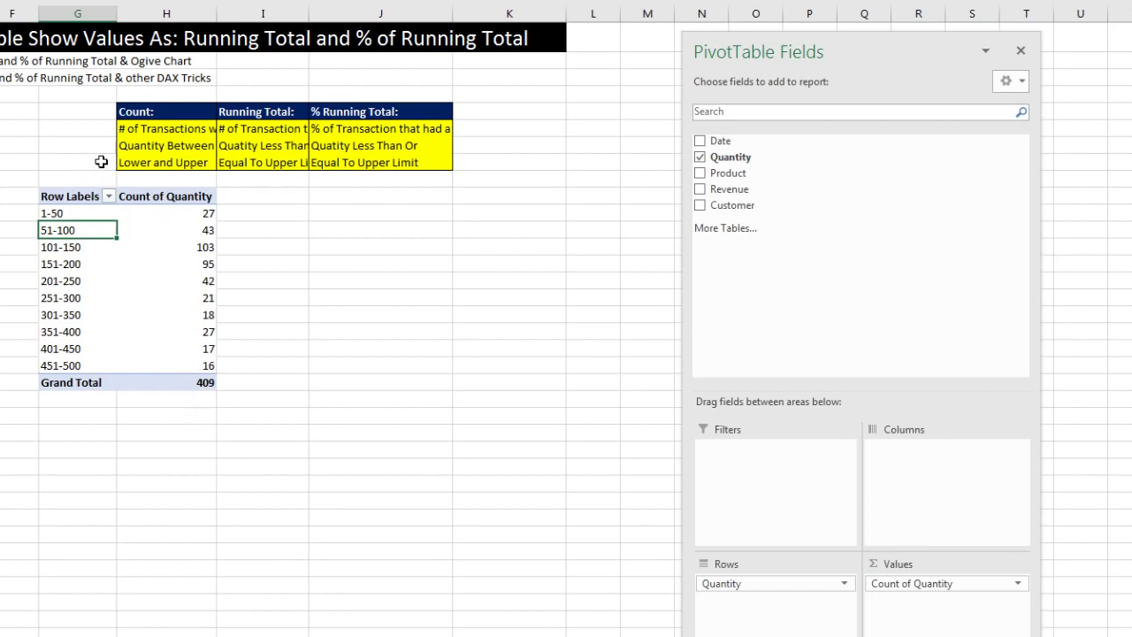
mouse_move(162, 264)
click(205, 196)
text(Frequency)
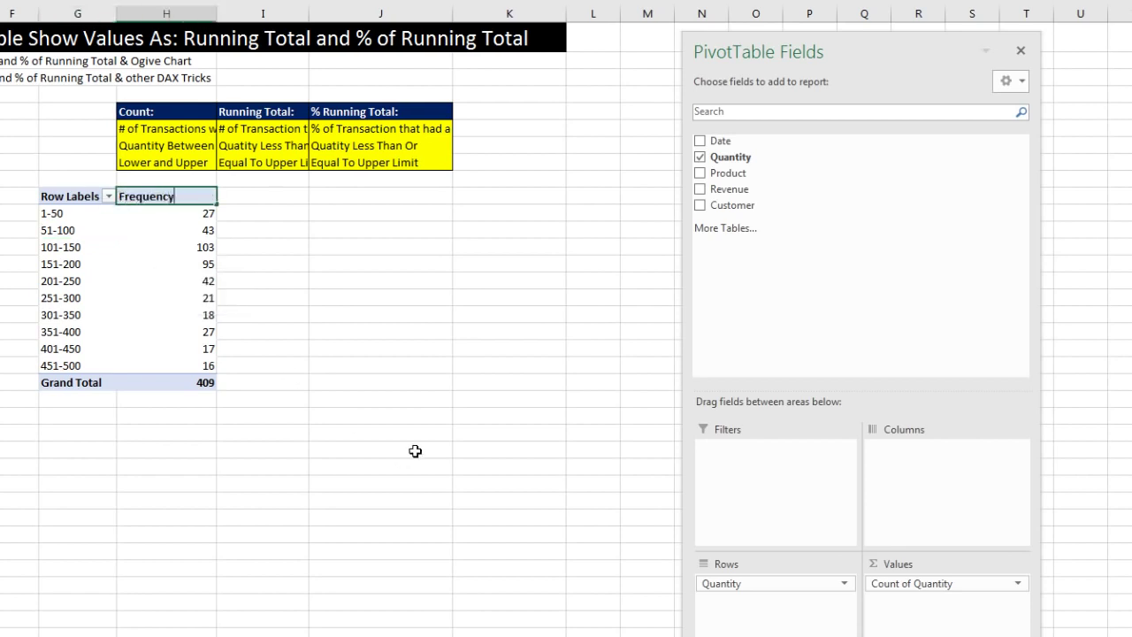
key(Return)
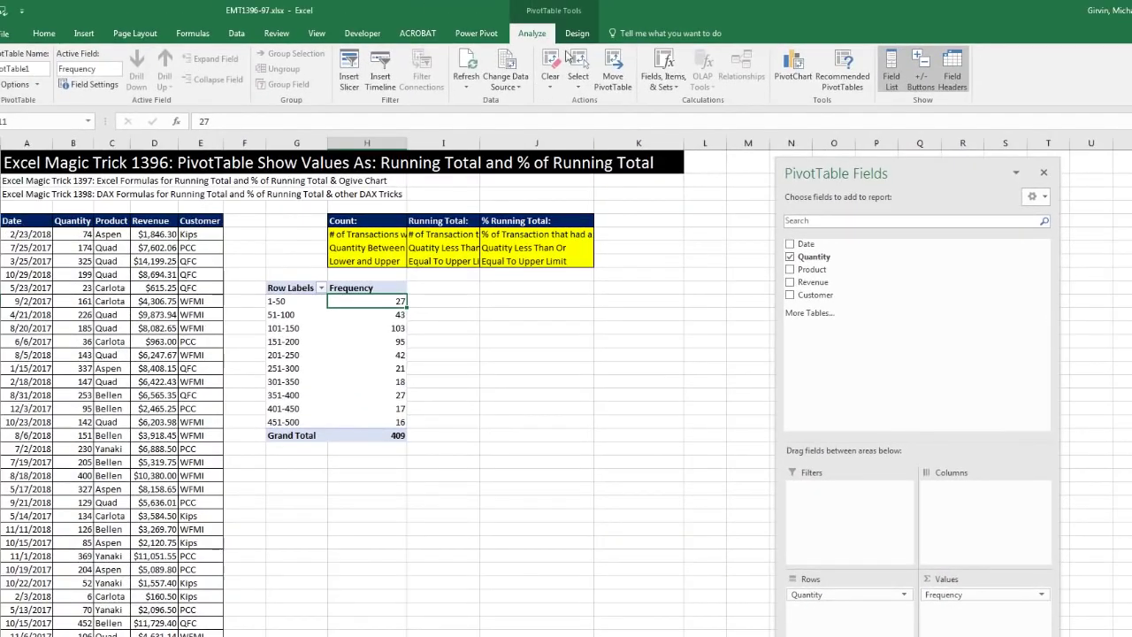
Change the PivotTable's report layout so the row header shows the field name Quantity.
click(578, 34)
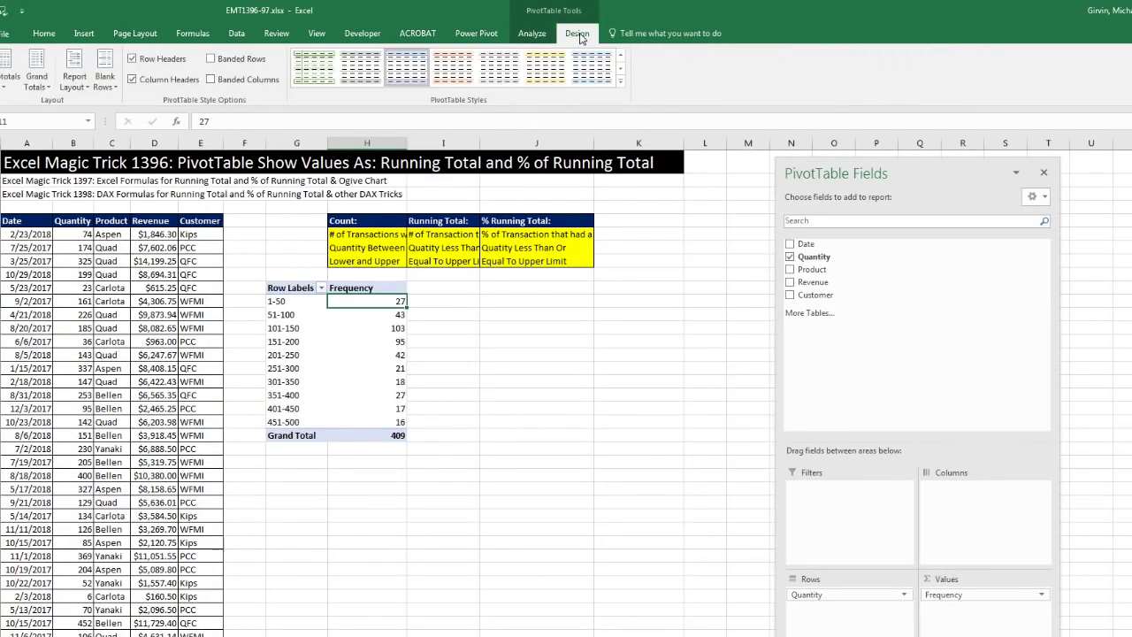
click(75, 82)
click(97, 172)
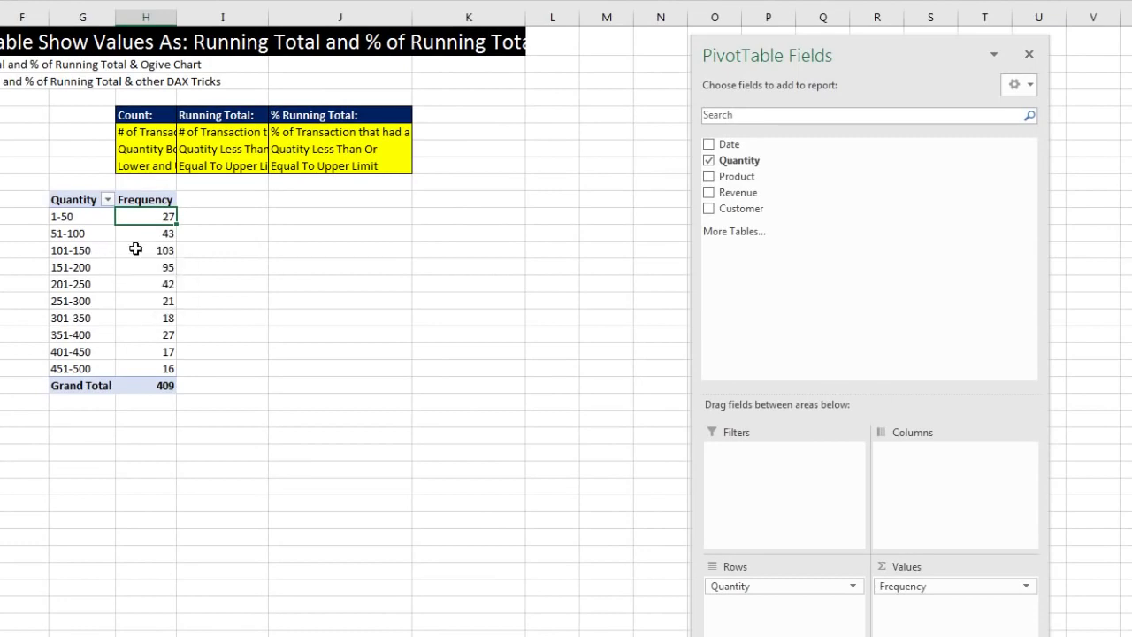
Turn off autofitting of column widths on update in the PivotTable's options.
right_click(137, 252)
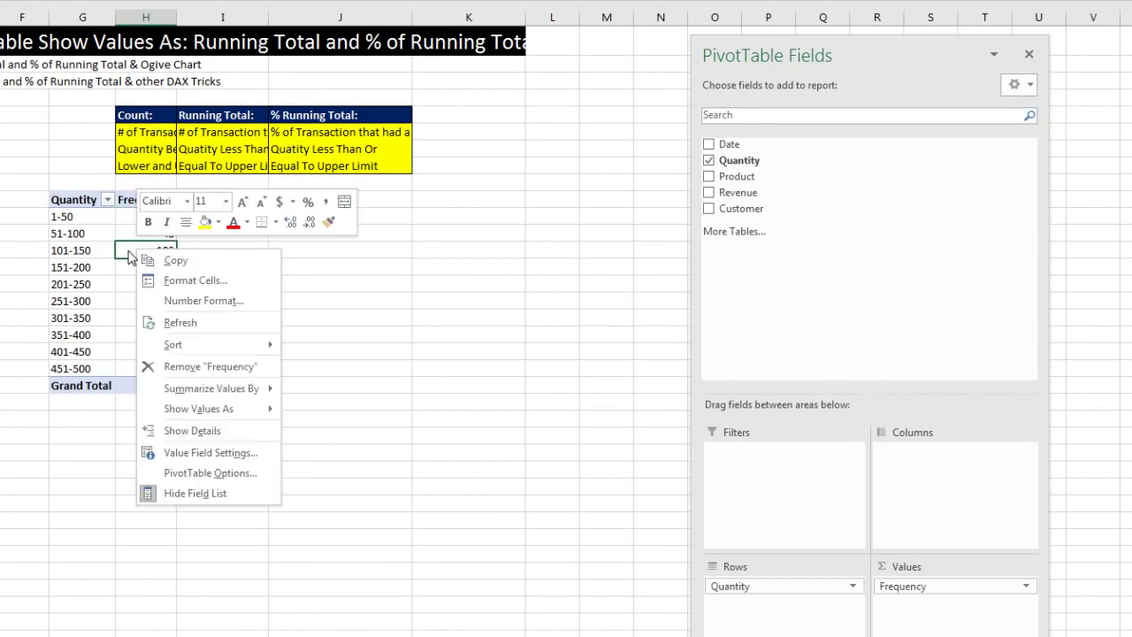
click(199, 474)
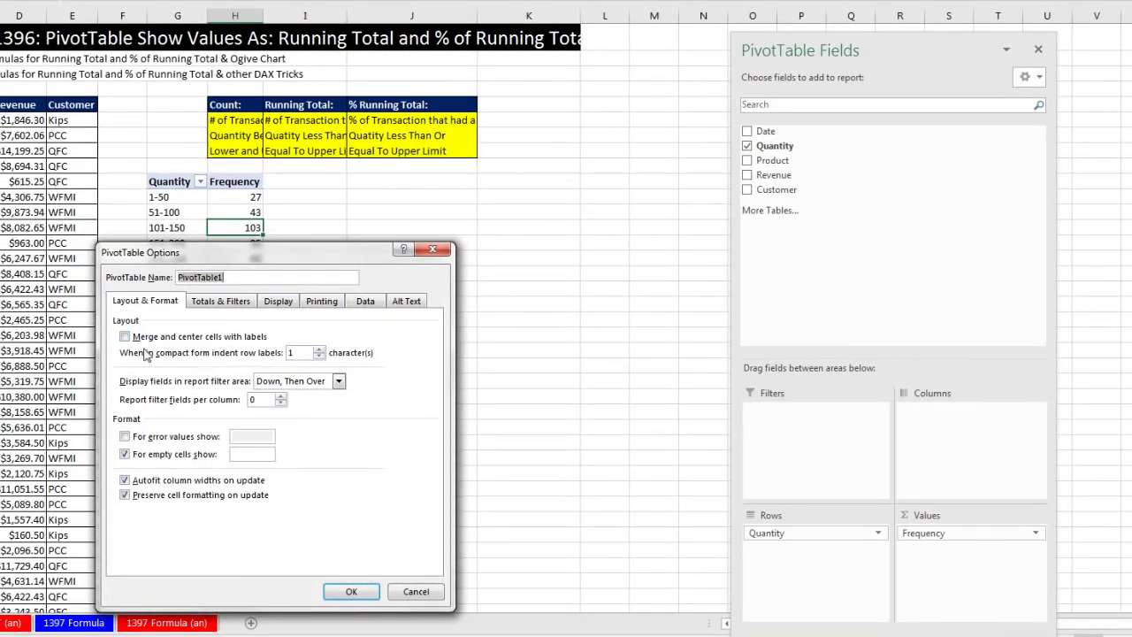
click(126, 482)
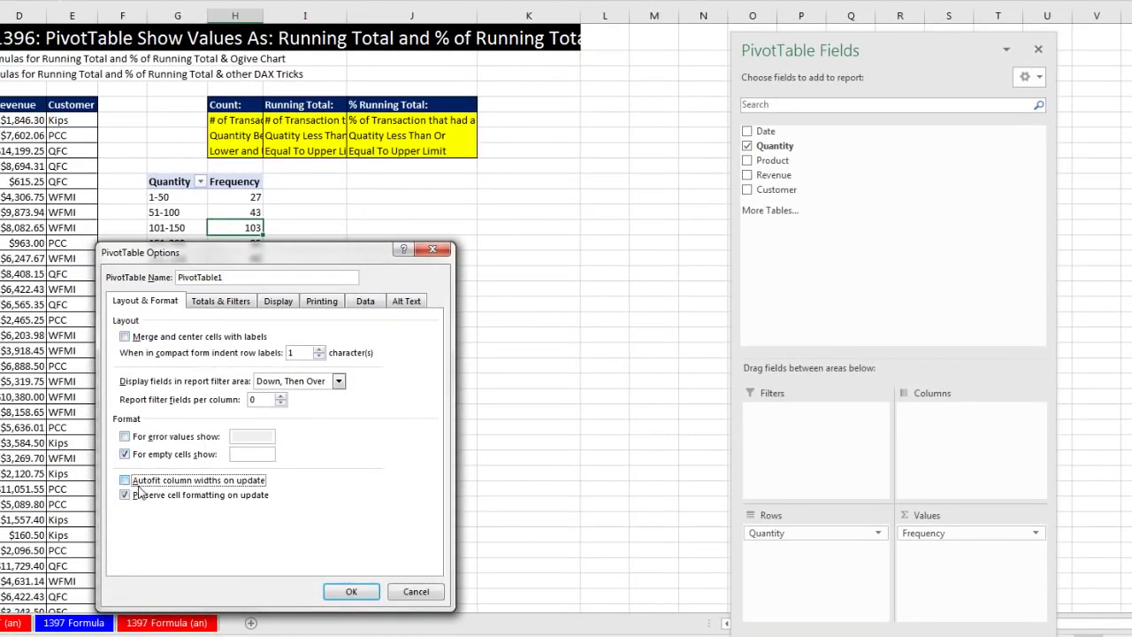
click(351, 591)
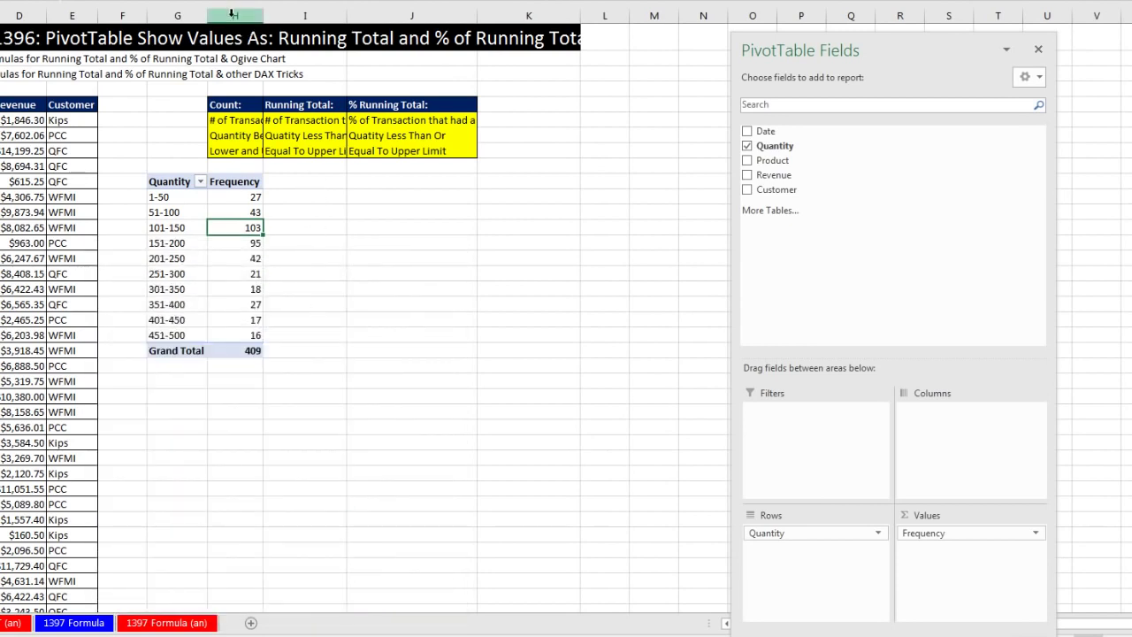
Widen columns H through J equally so the yellow description texts above the PivotTable fit, then select the first Frequency value.
drag(234, 15, 417, 36)
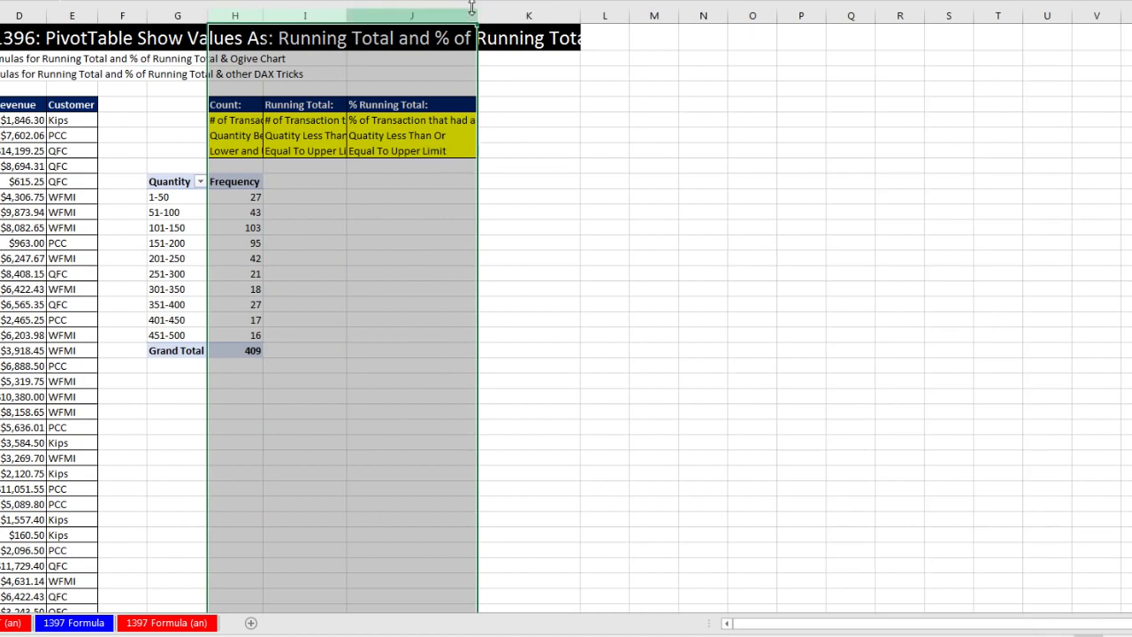
drag(478, 17, 485, 19)
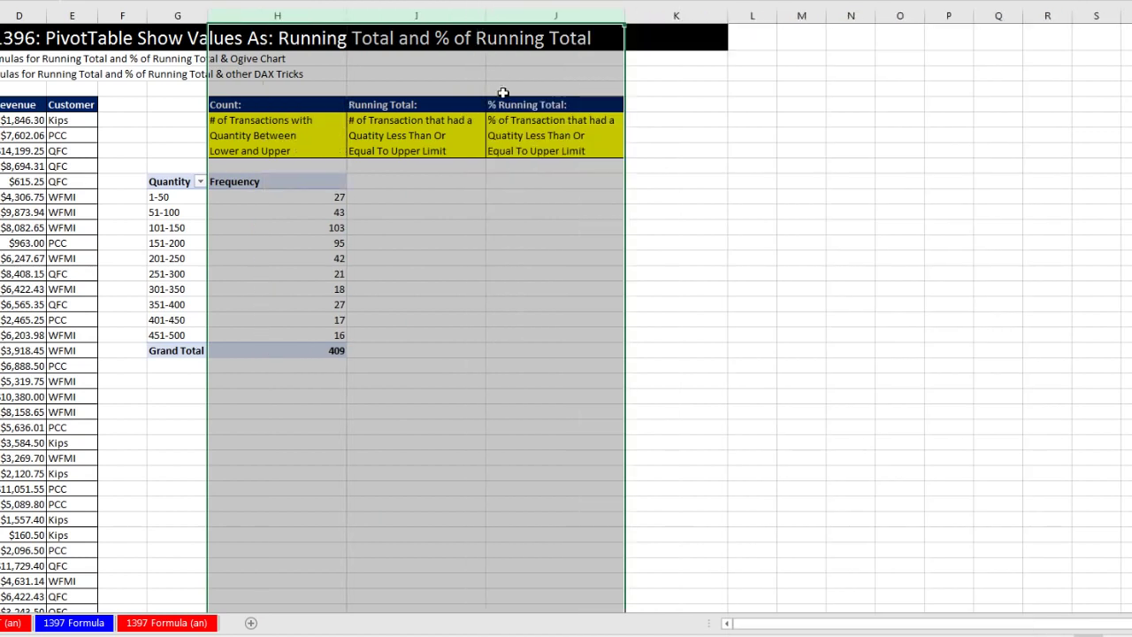
click(290, 201)
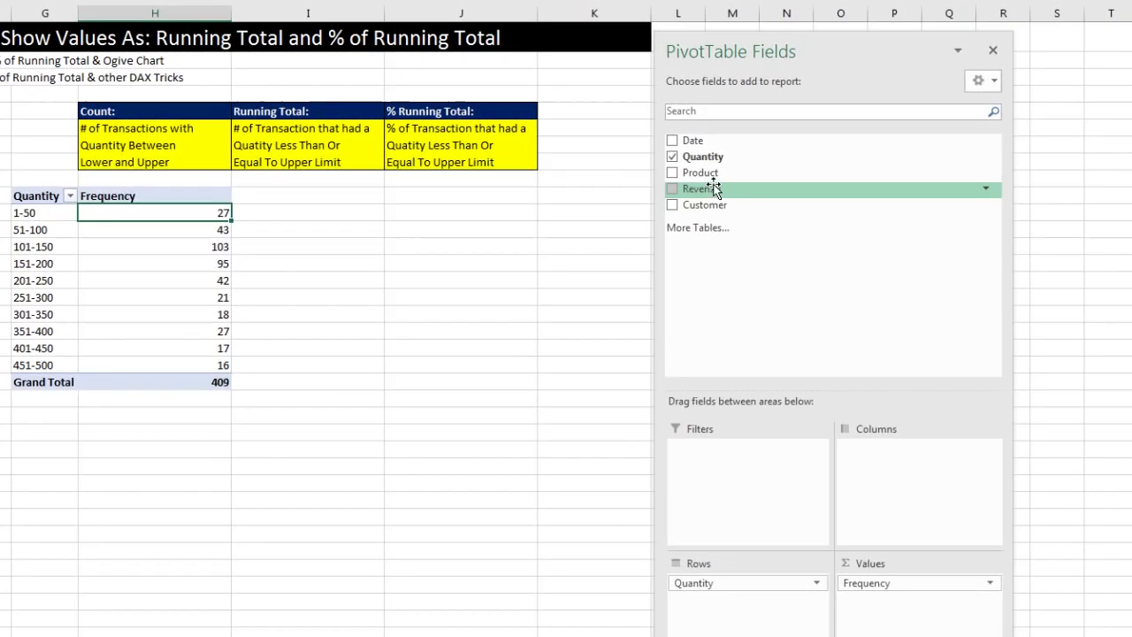
Add Quantity to the PivotTable's values a second time and show it as Running Total In with Quantity as base field.
drag(699, 154, 893, 609)
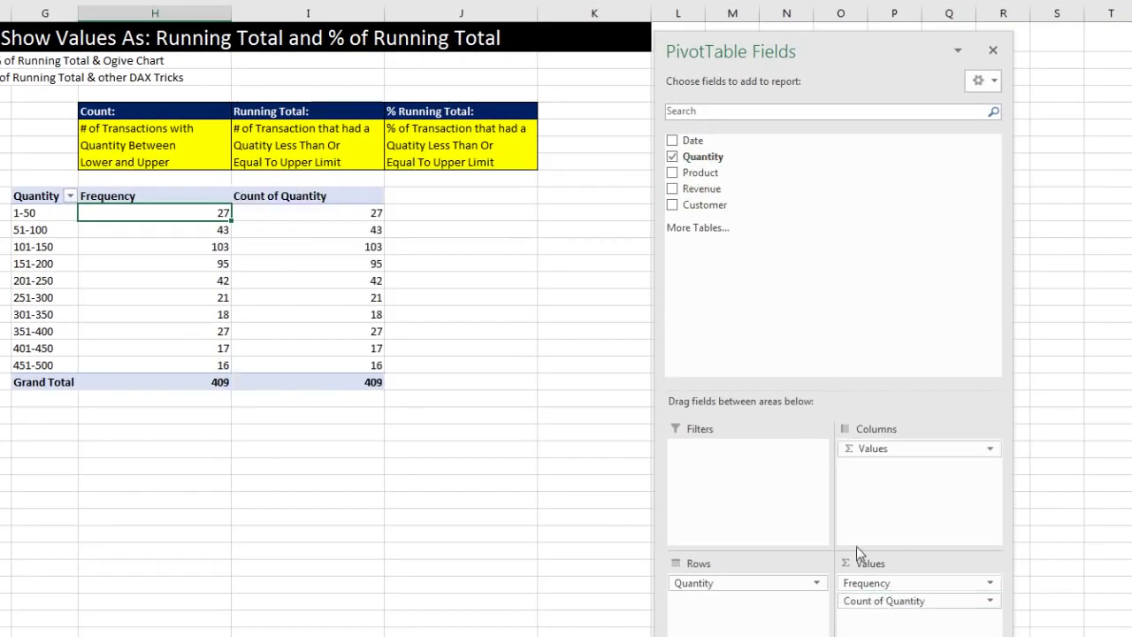
right_click(302, 215)
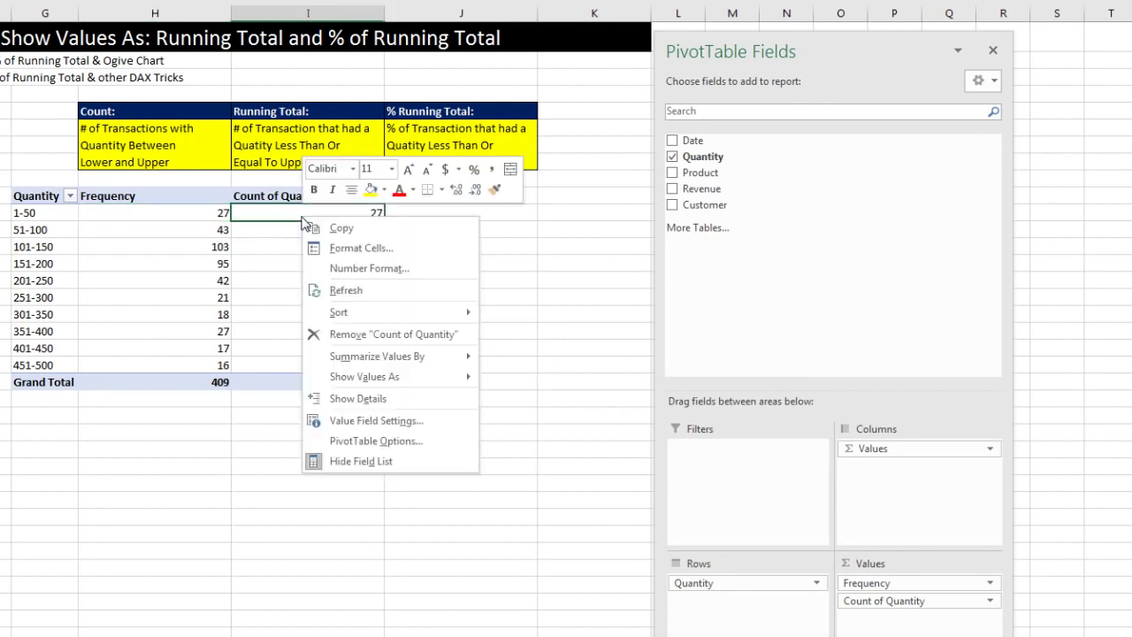
mouse_move(348, 383)
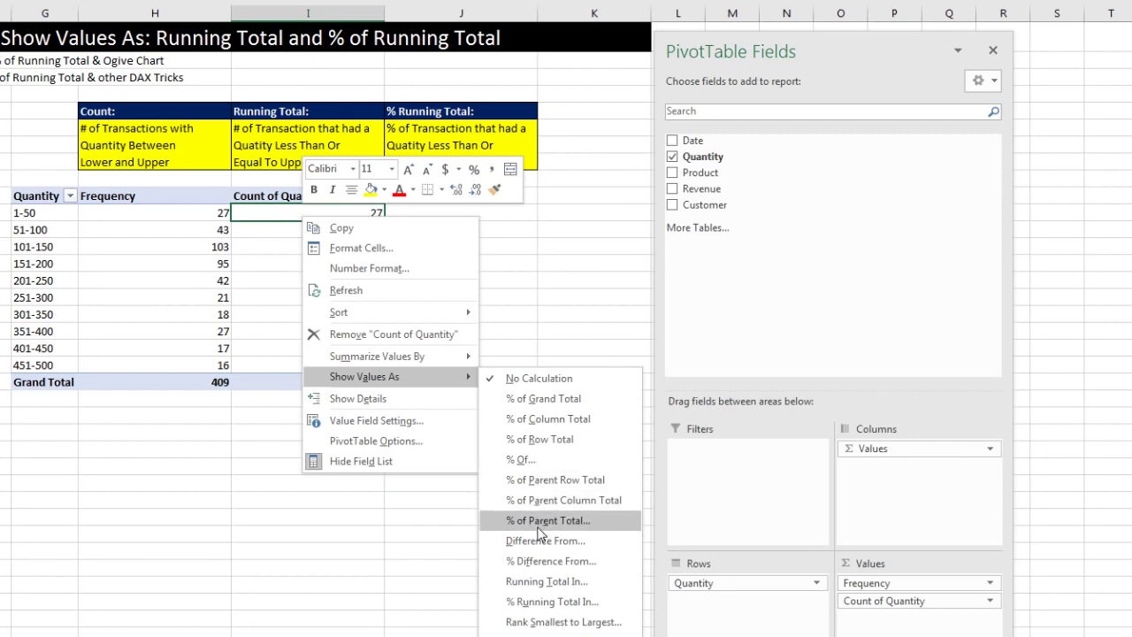
click(548, 587)
drag(136, 464, 383, 89)
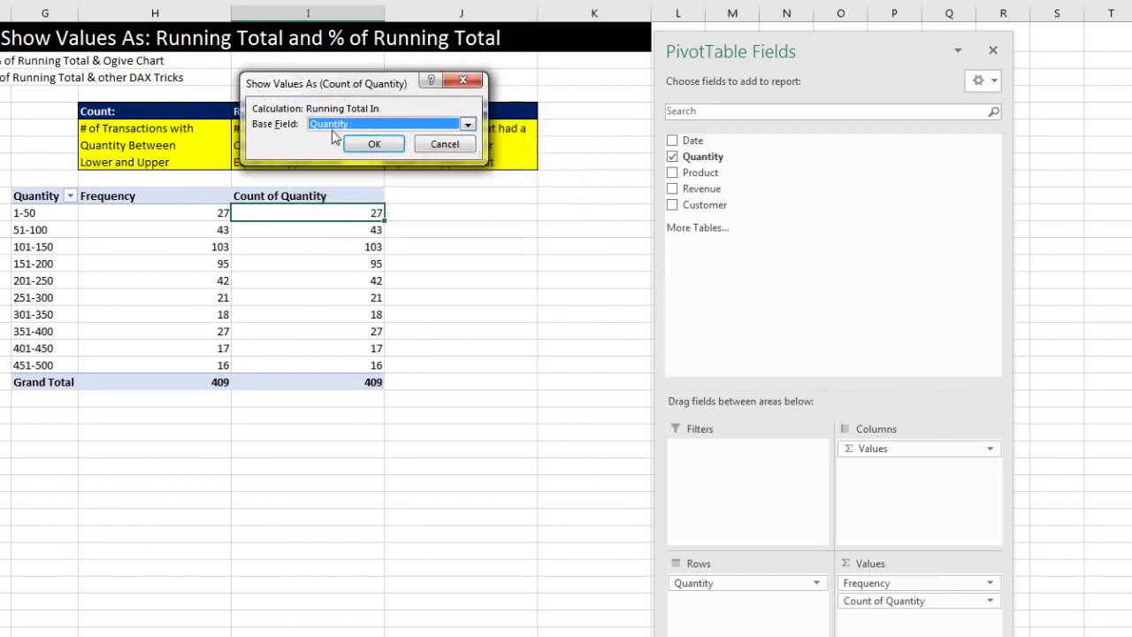
click(375, 144)
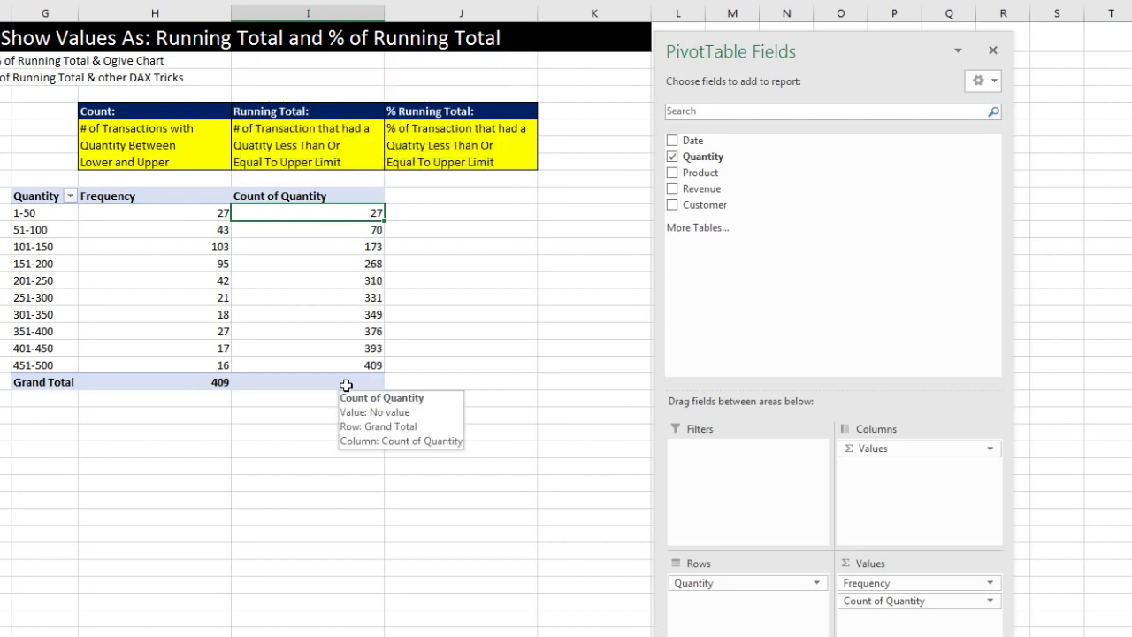
Rename the running total column's header in the PivotTable as Cumulative Frequency.
click(324, 196)
text(Cumulative Frequency)
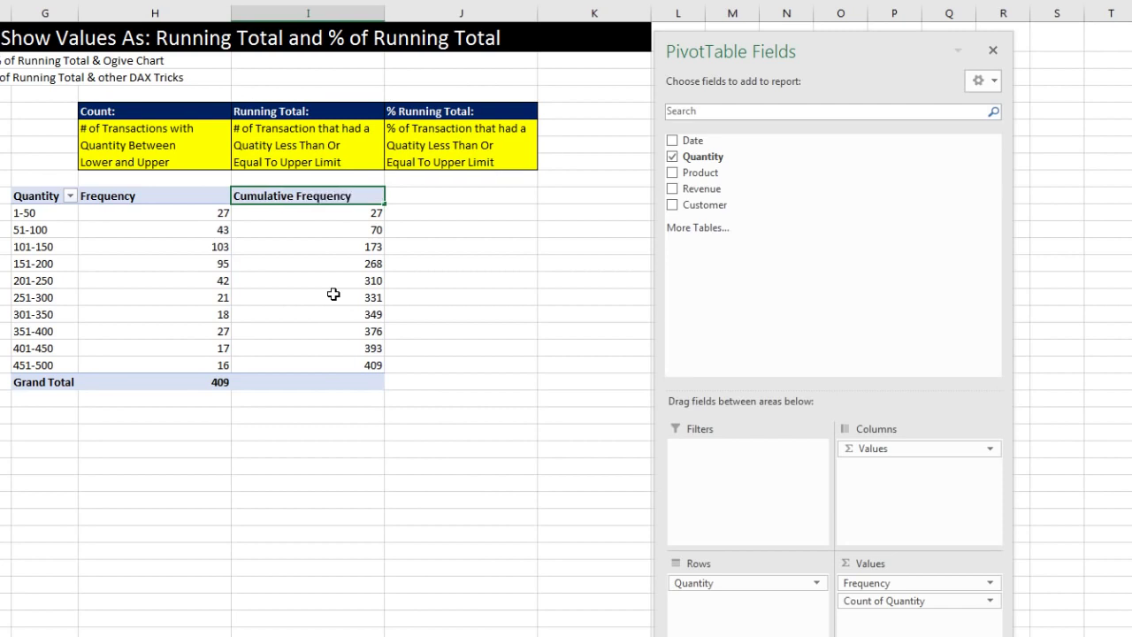
key(Return)
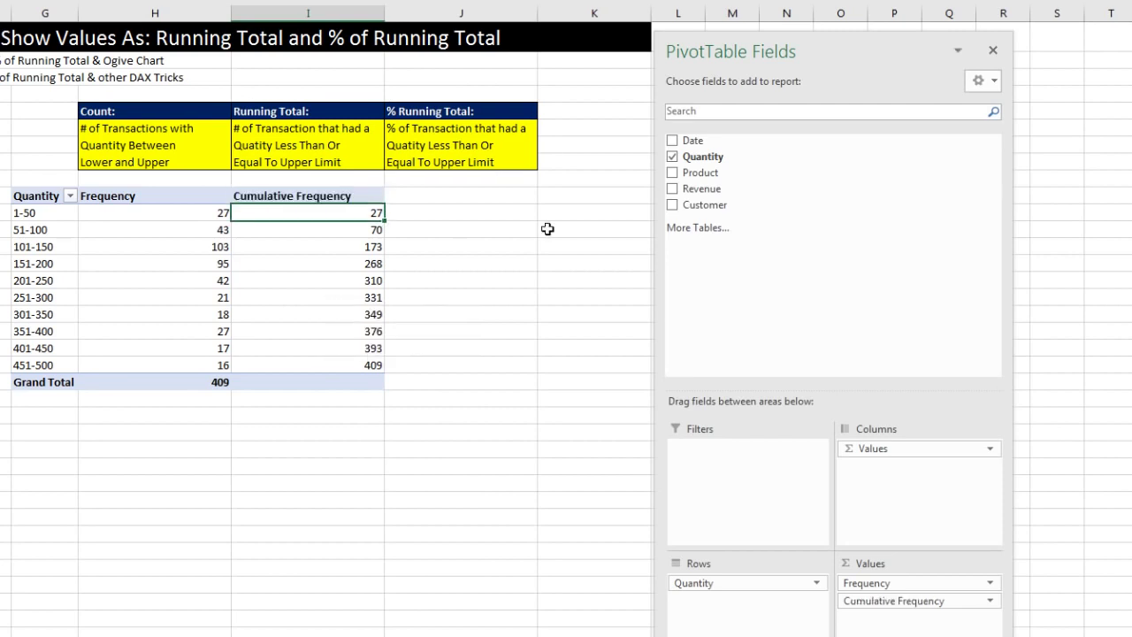
Add a third Quantity value field shown as % Running Total In Quantity and rename its header % Cumulative Frequency.
drag(698, 161, 883, 630)
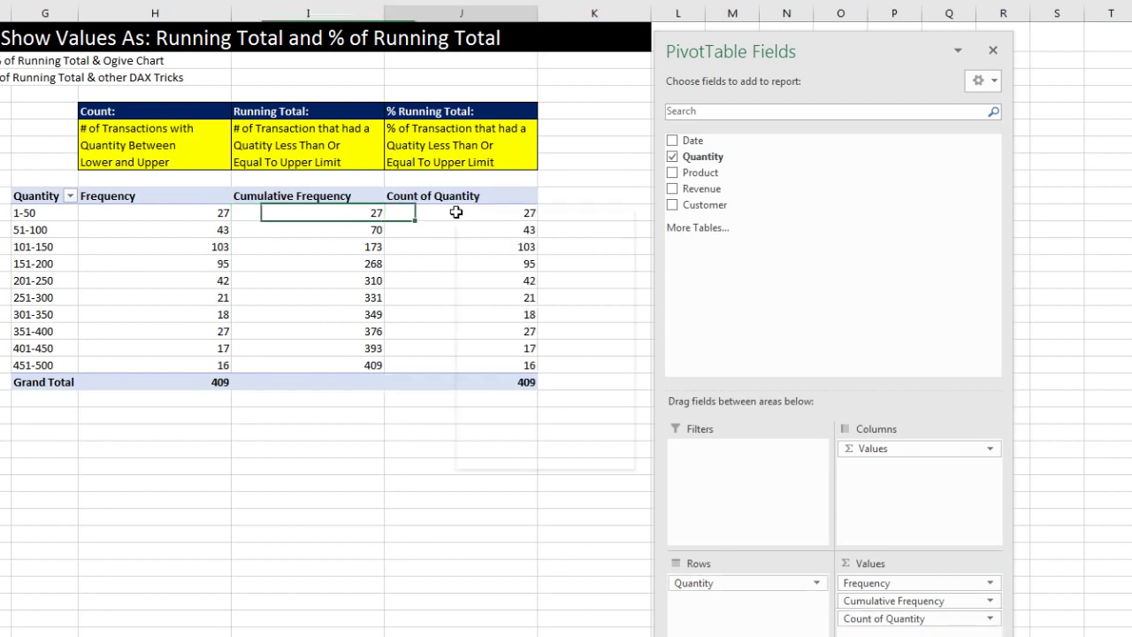
right_click(458, 214)
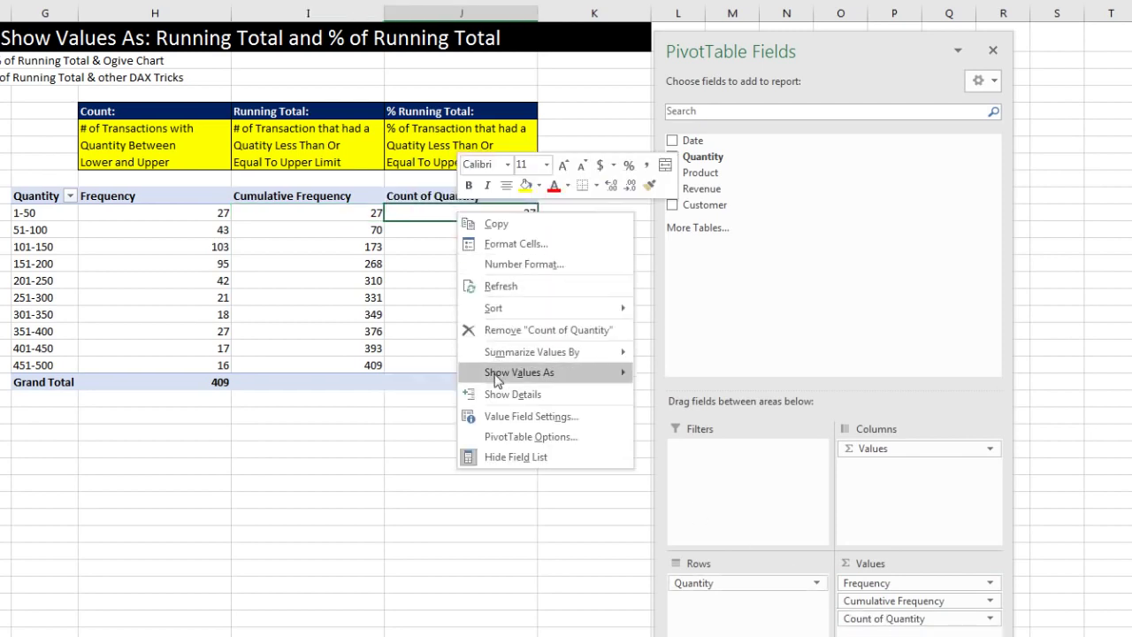
mouse_move(498, 376)
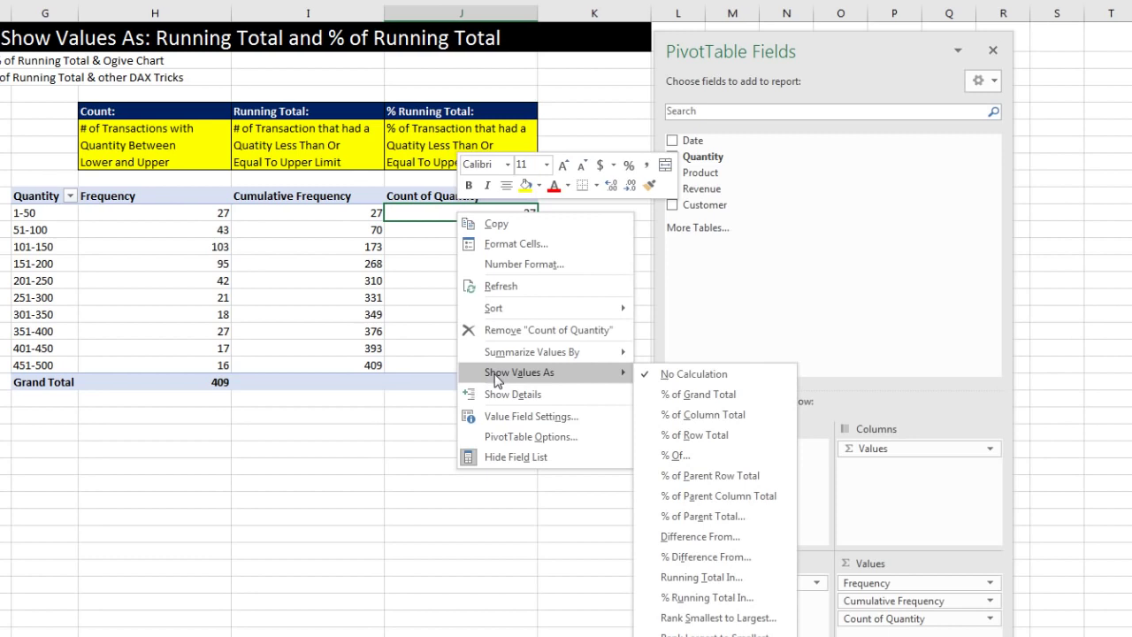
click(719, 598)
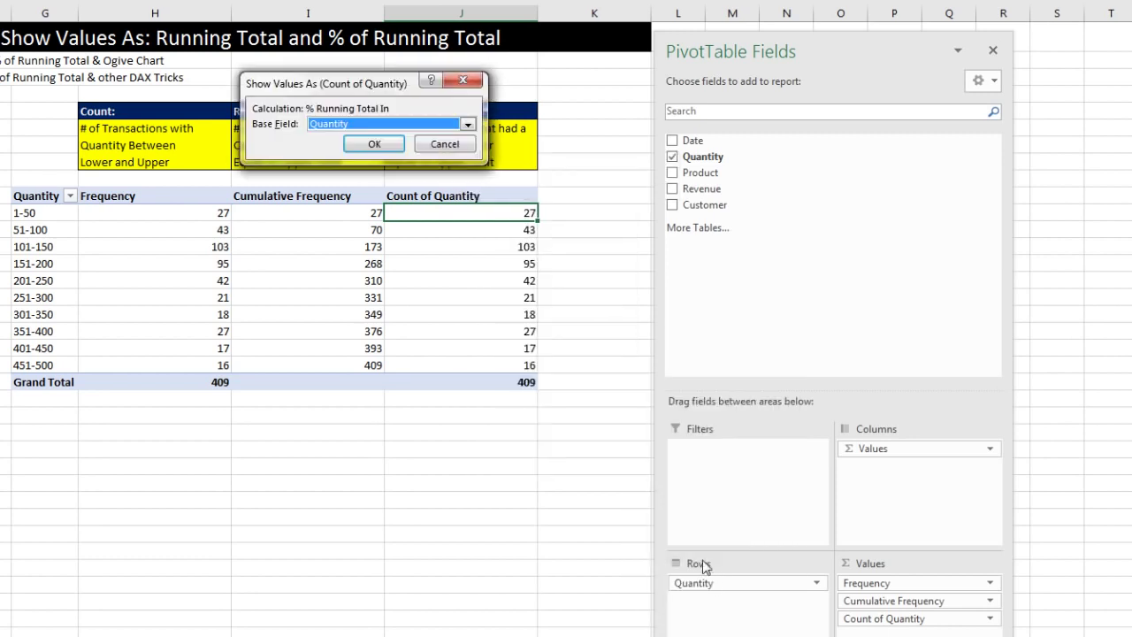
click(372, 144)
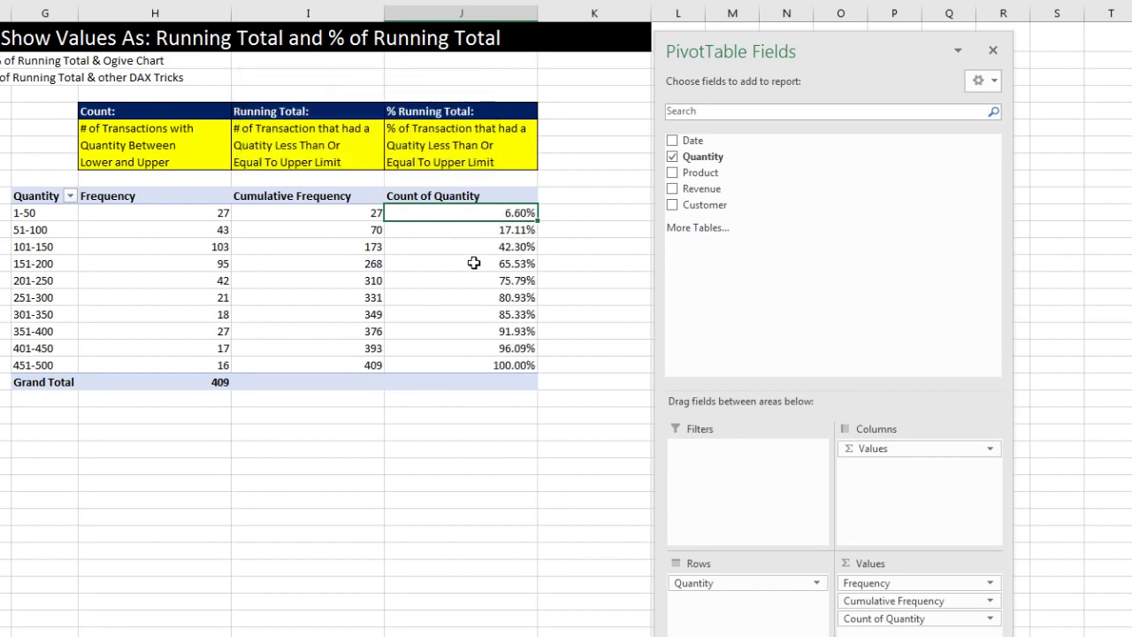
text(% Cumulative Frequency)
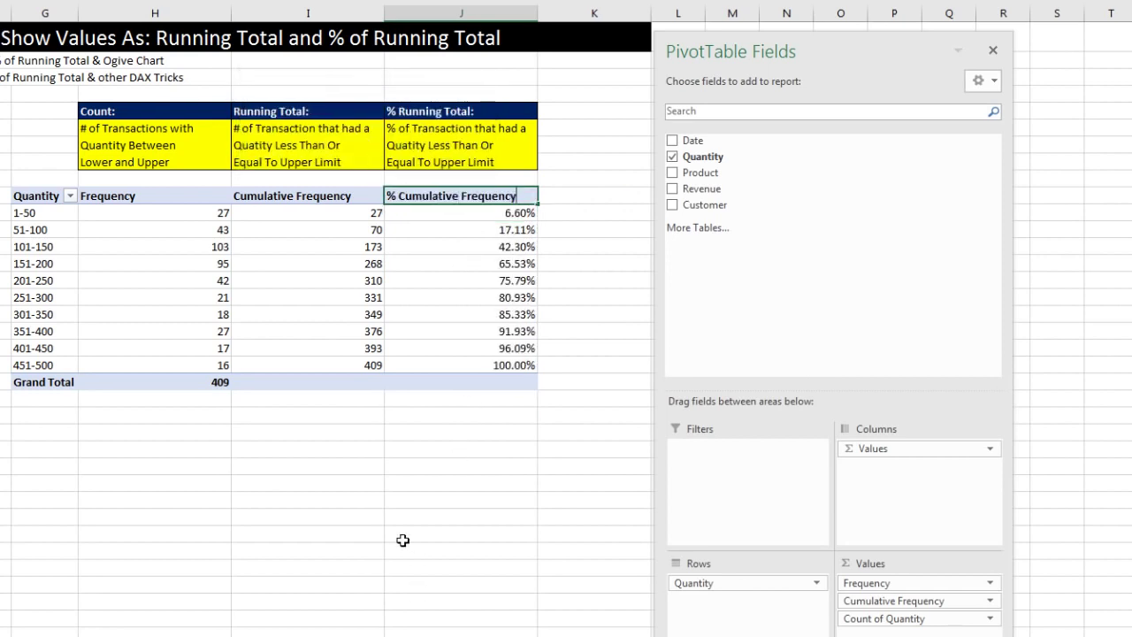
key(Return)
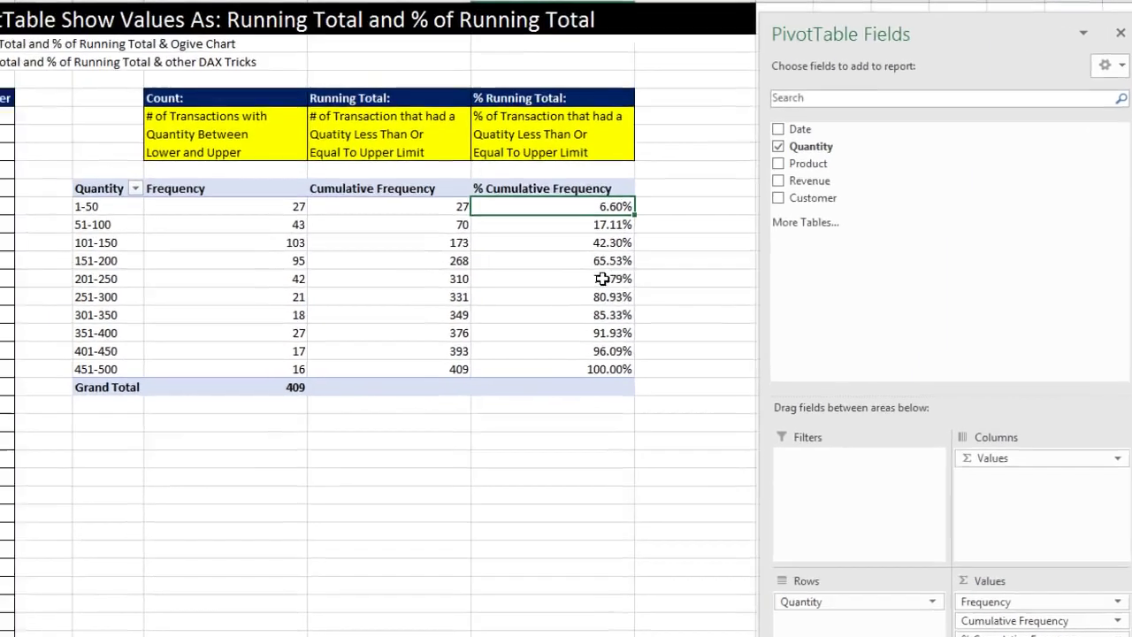
Examine the frequency, cumulative and percentage values in the PivotTable's 201-250 and 301-350 rows.
click(510, 281)
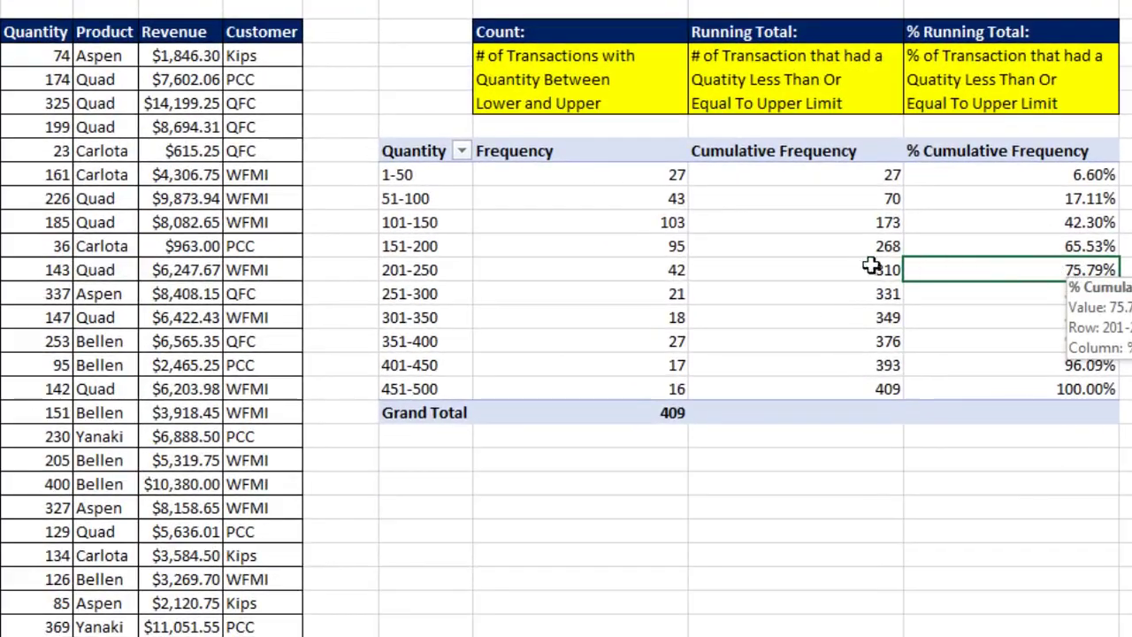
drag(871, 266, 442, 268)
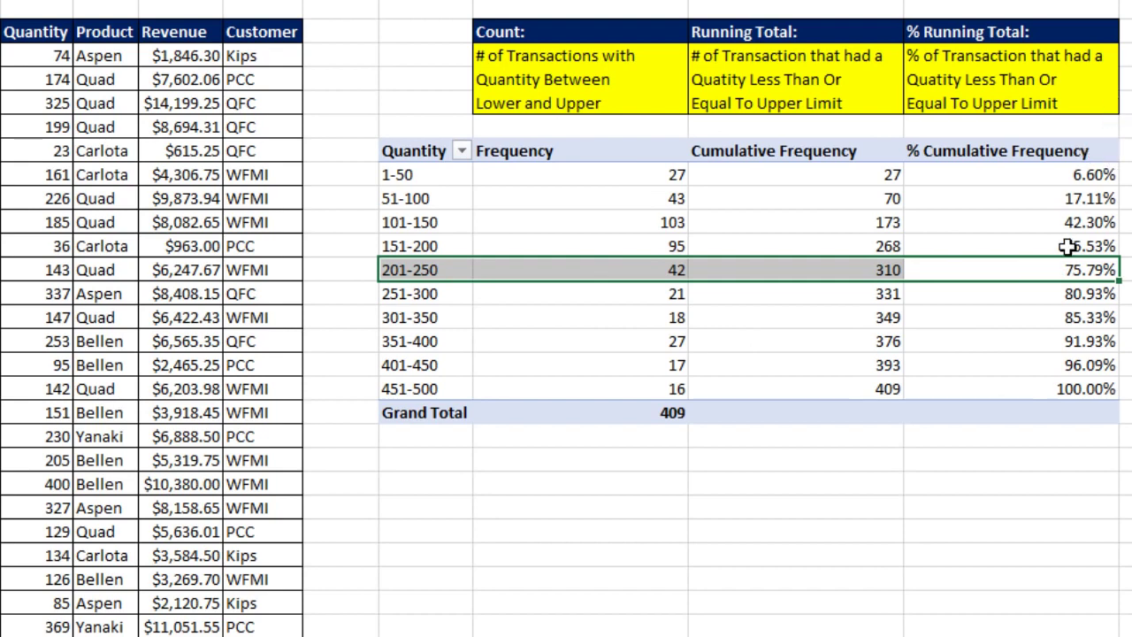
mouse_move(1069, 247)
mouse_move(1060, 302)
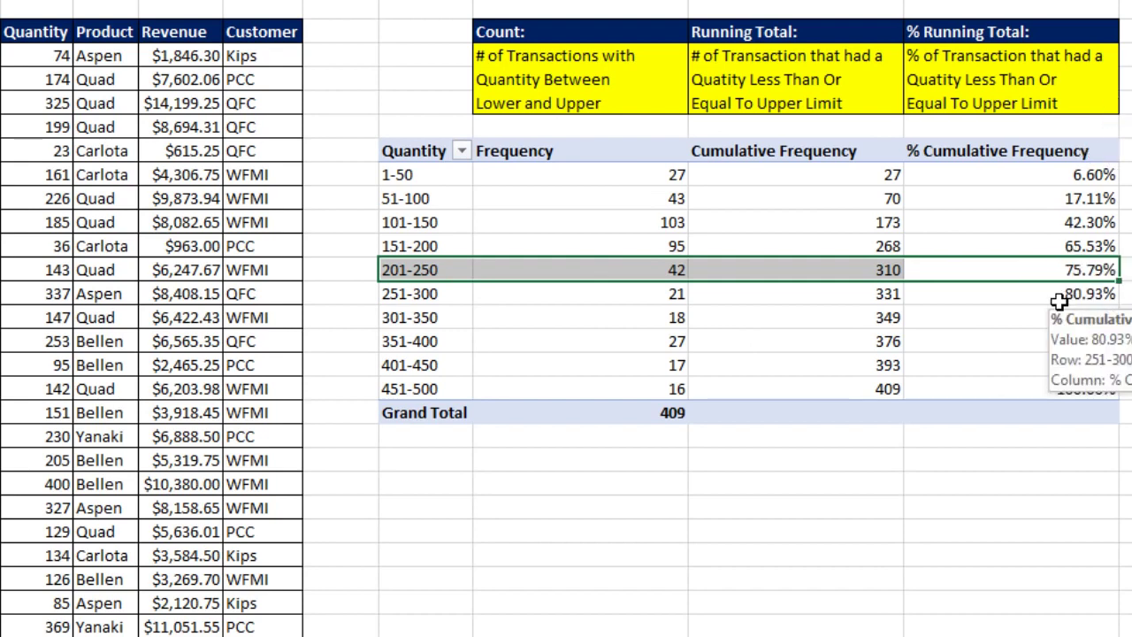
mouse_move(474, 287)
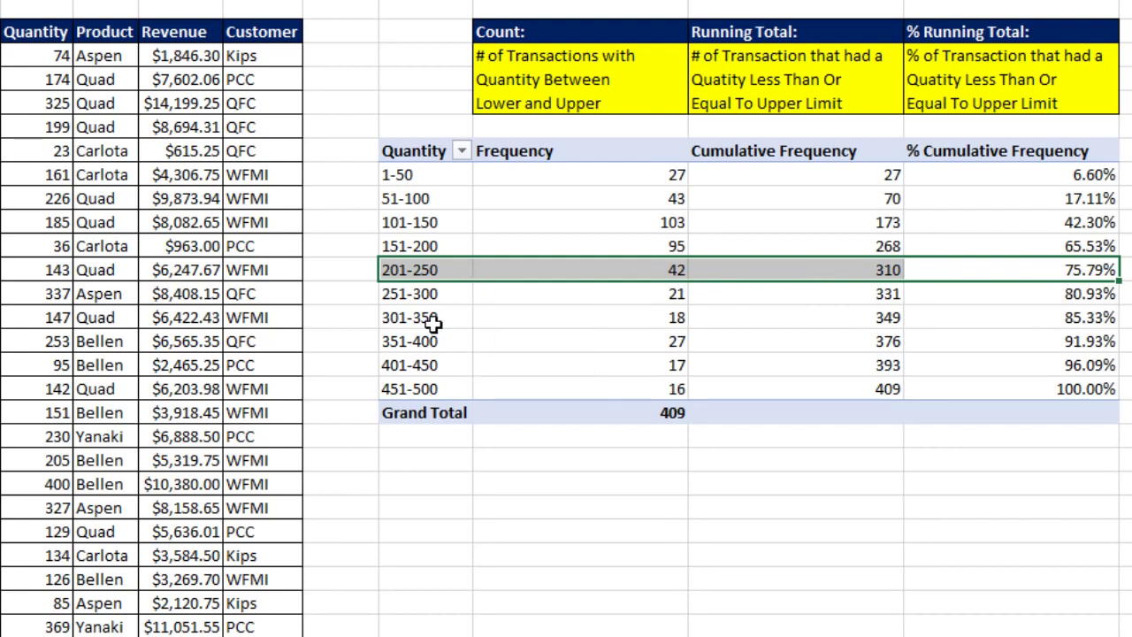
drag(434, 323, 1059, 327)
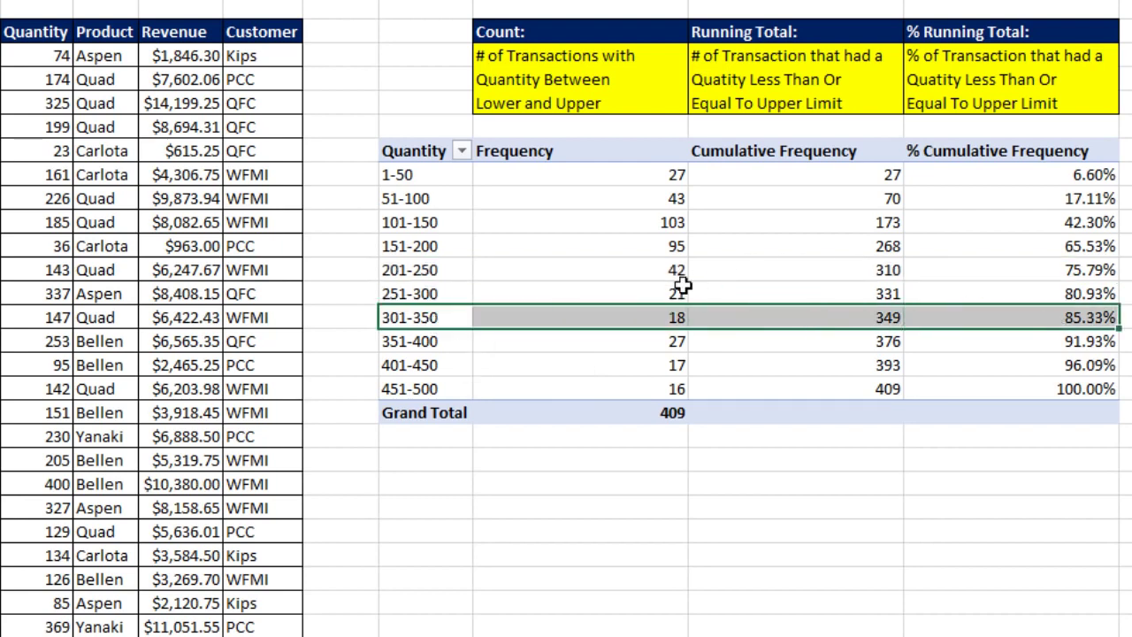
click(428, 485)
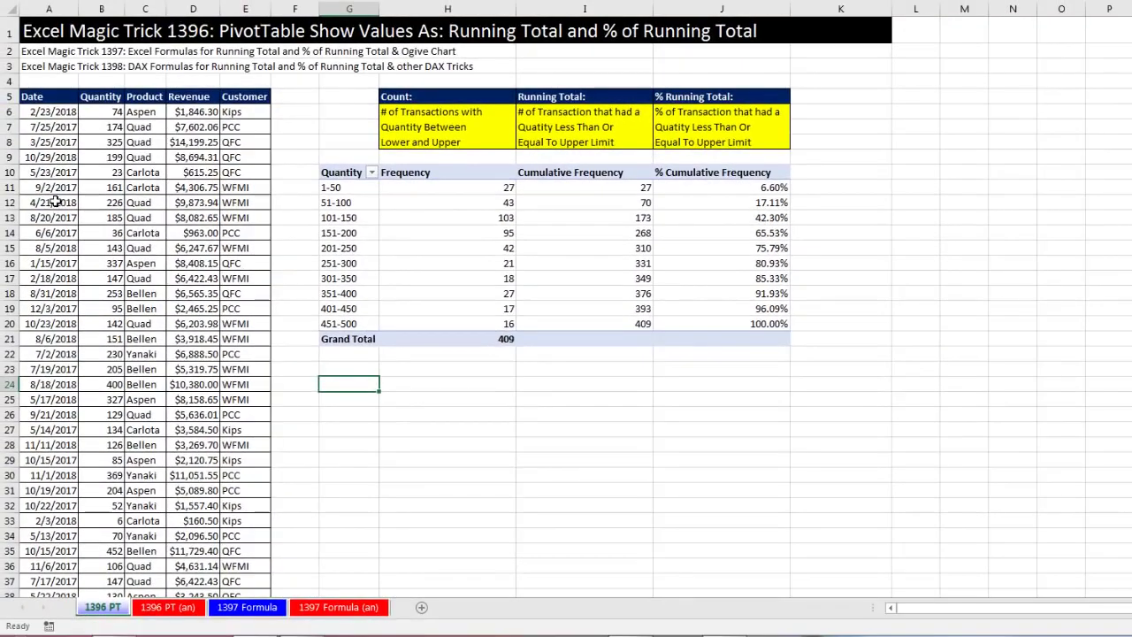
Create a second PivotTable from the transaction data on the existing worksheet at cell G24.
click(57, 127)
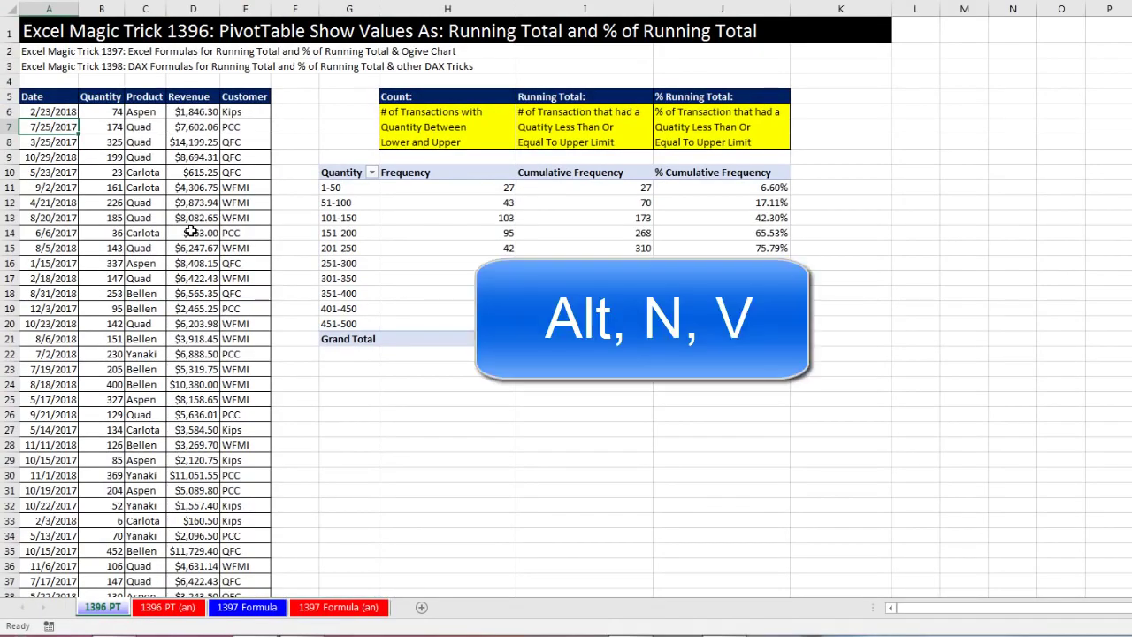
key(alt+n)
key(v)
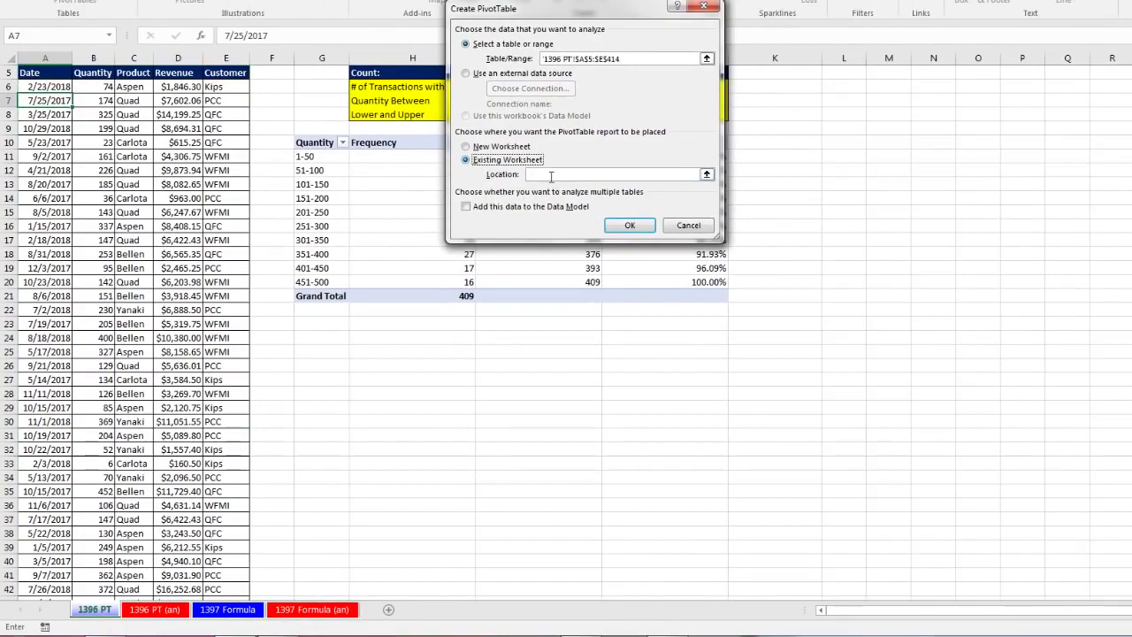
click(550, 175)
click(317, 343)
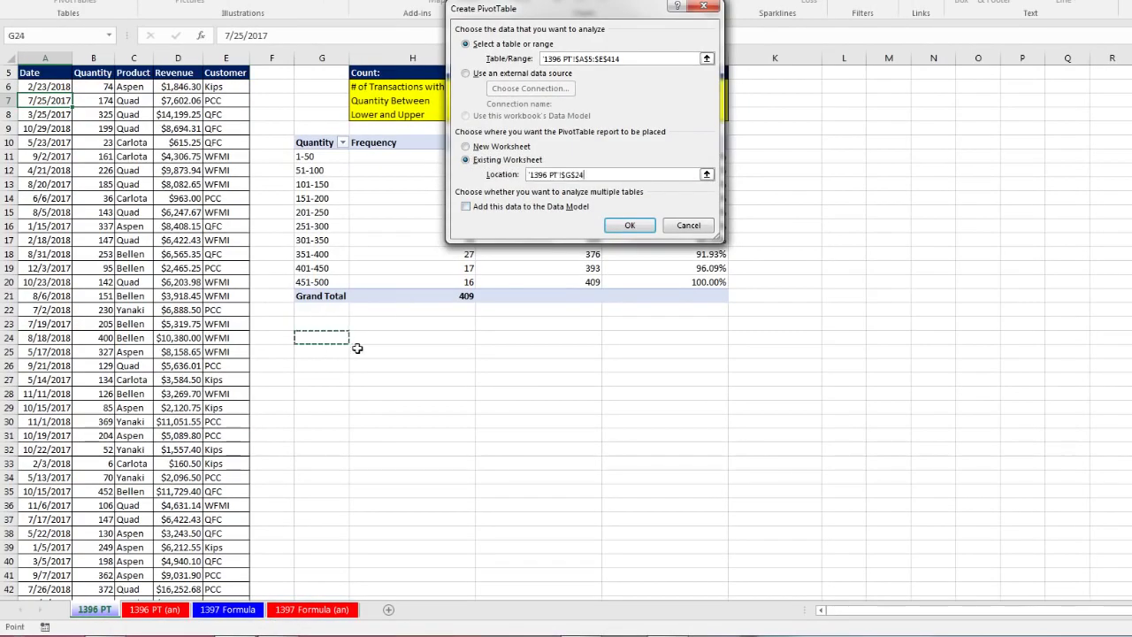
click(629, 228)
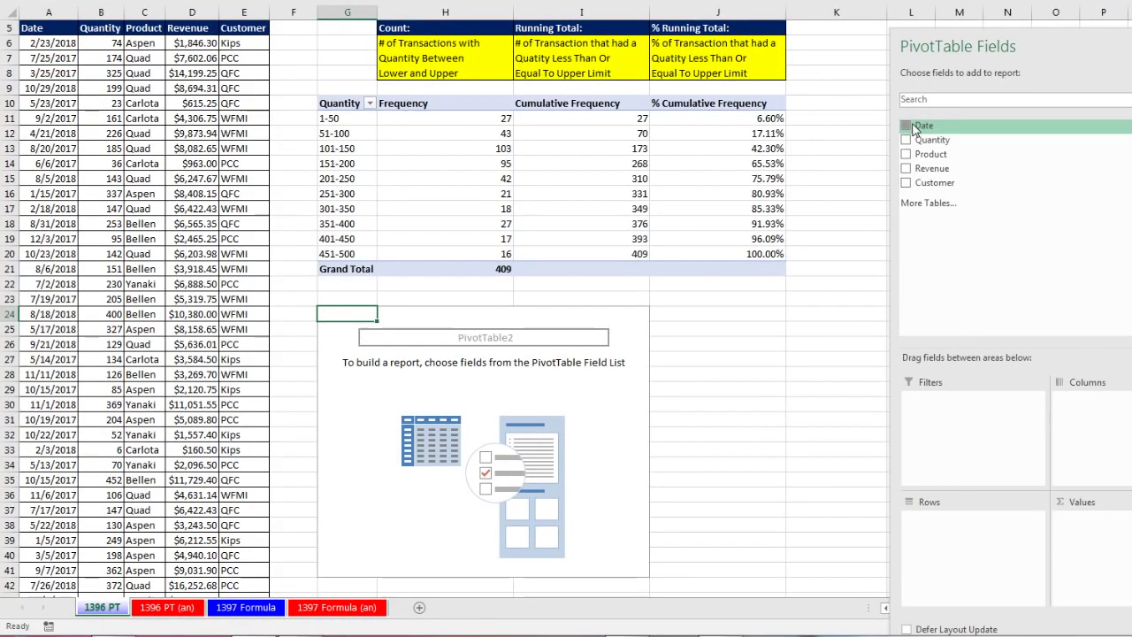
Add Date to the new PivotTable's rows and remove the Quarters field, leaving Years and Date.
drag(916, 126, 946, 550)
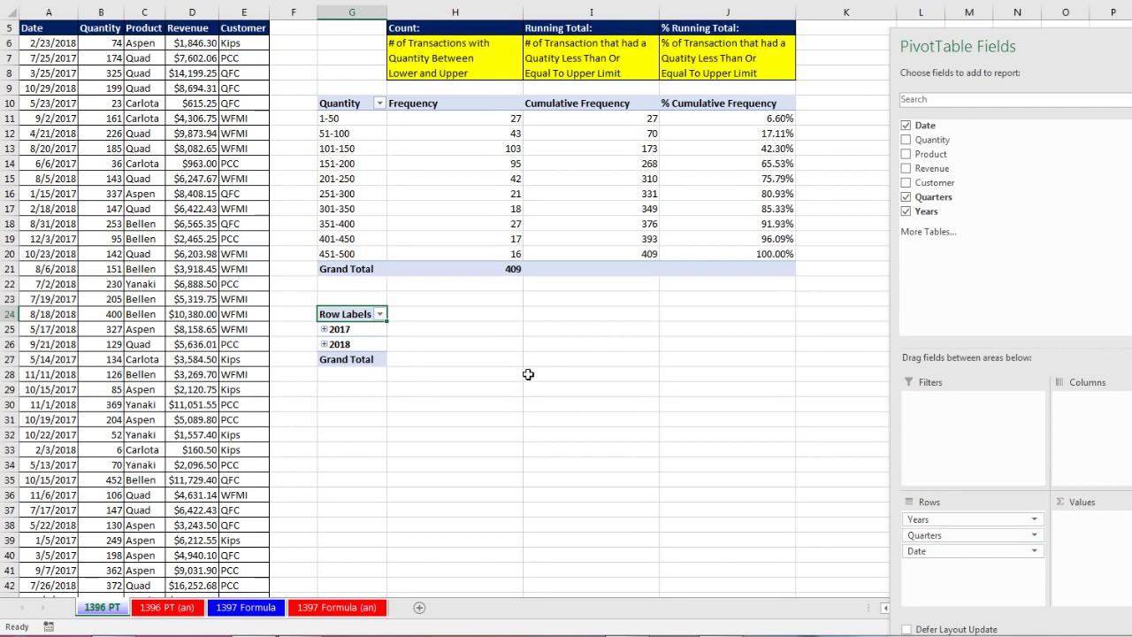
right_click(352, 332)
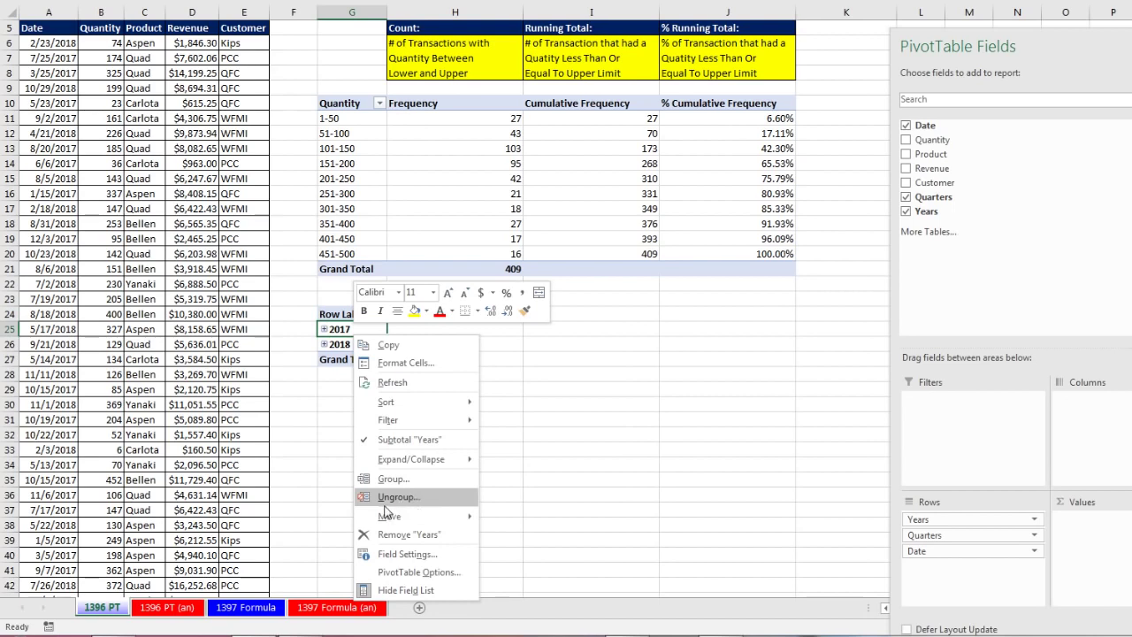
click(339, 364)
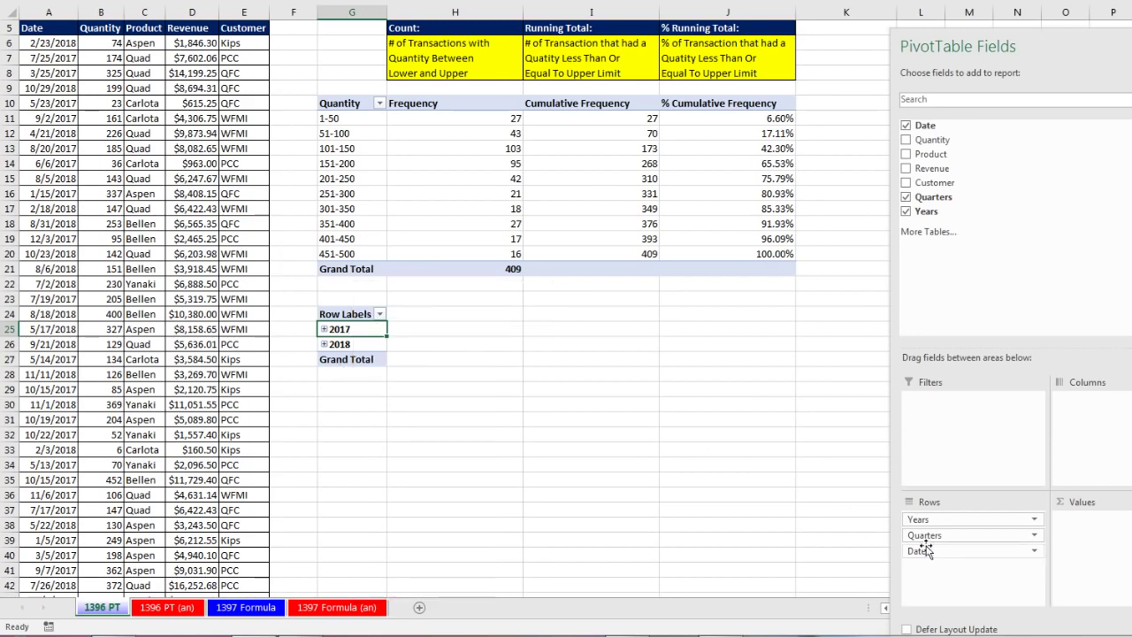
drag(924, 535, 1005, 275)
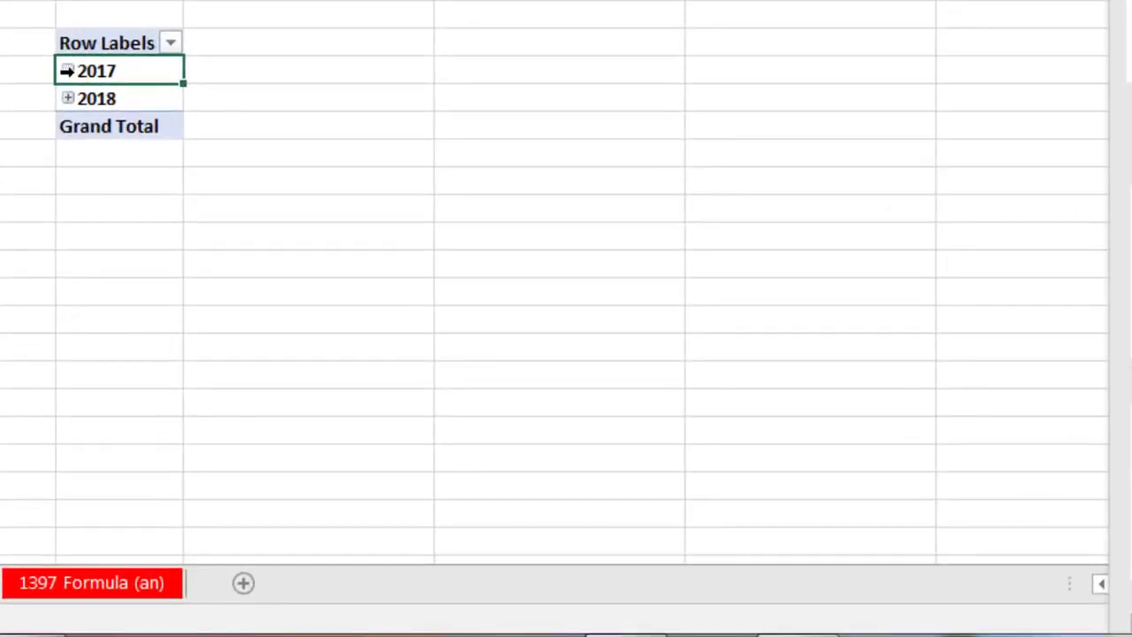
Expand 2017 and 2018 to show their months and change the new PivotTable's report layout to tabular form.
click(68, 71)
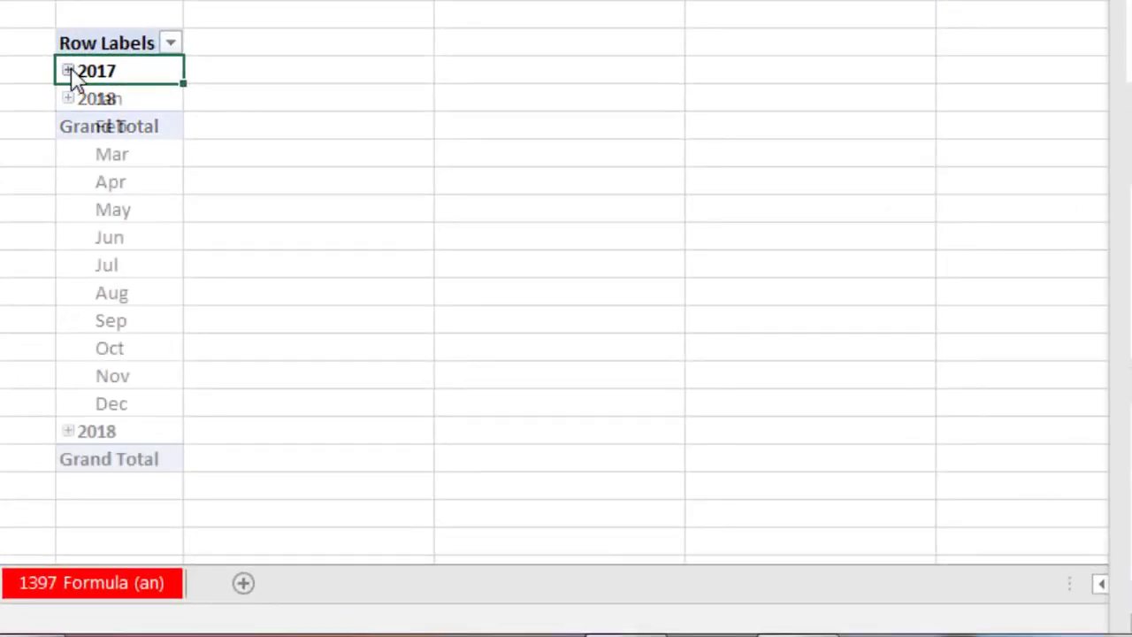
click(68, 432)
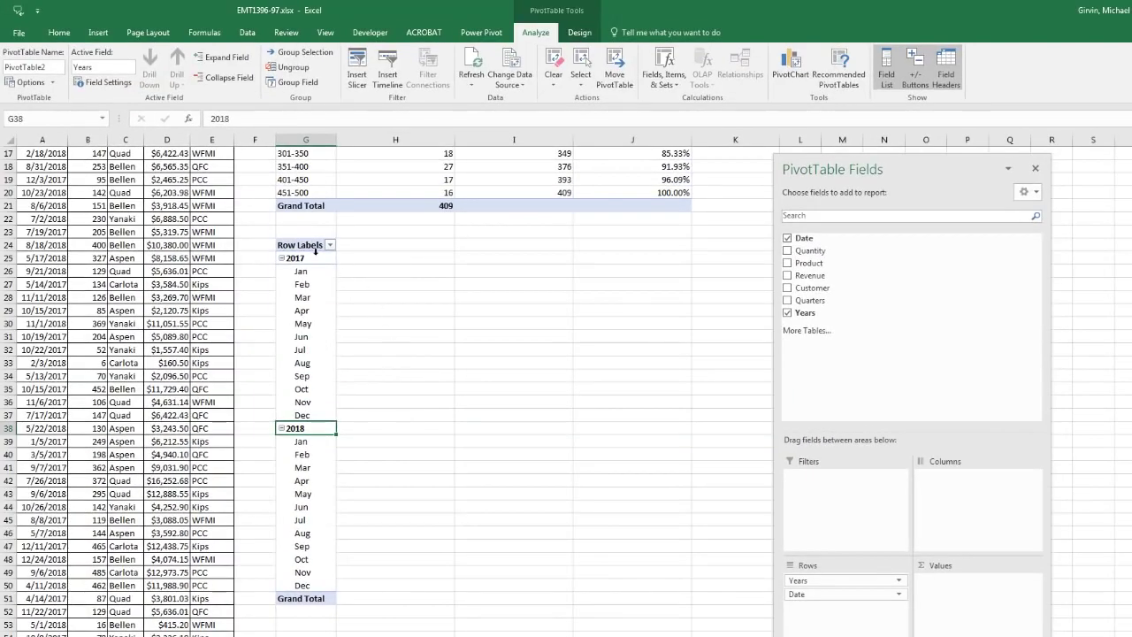
click(581, 32)
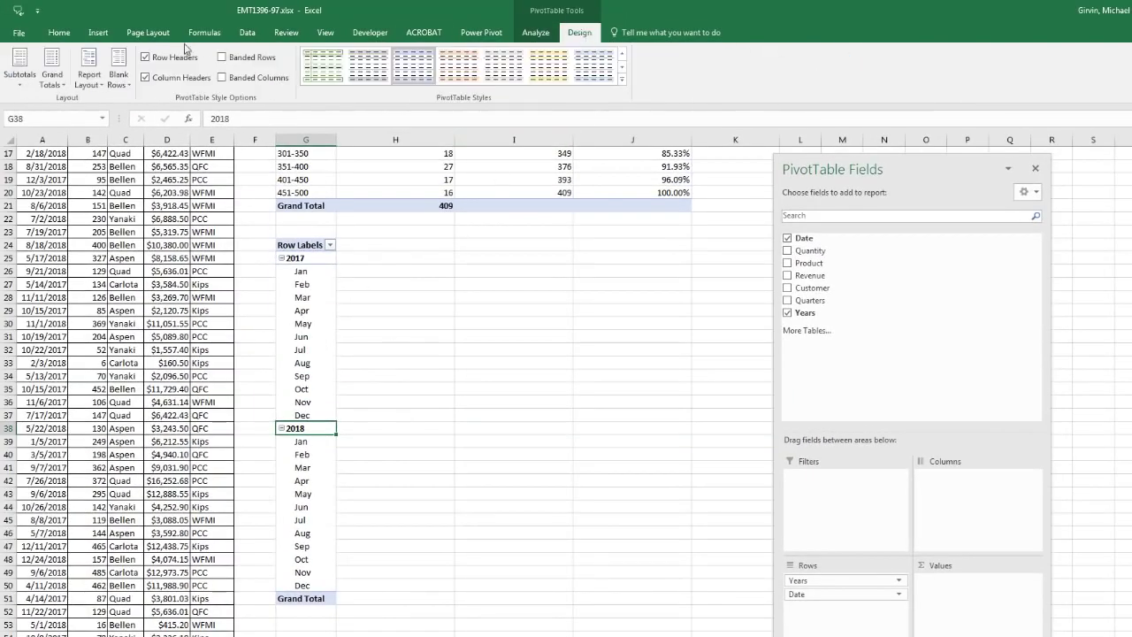
click(89, 69)
click(93, 163)
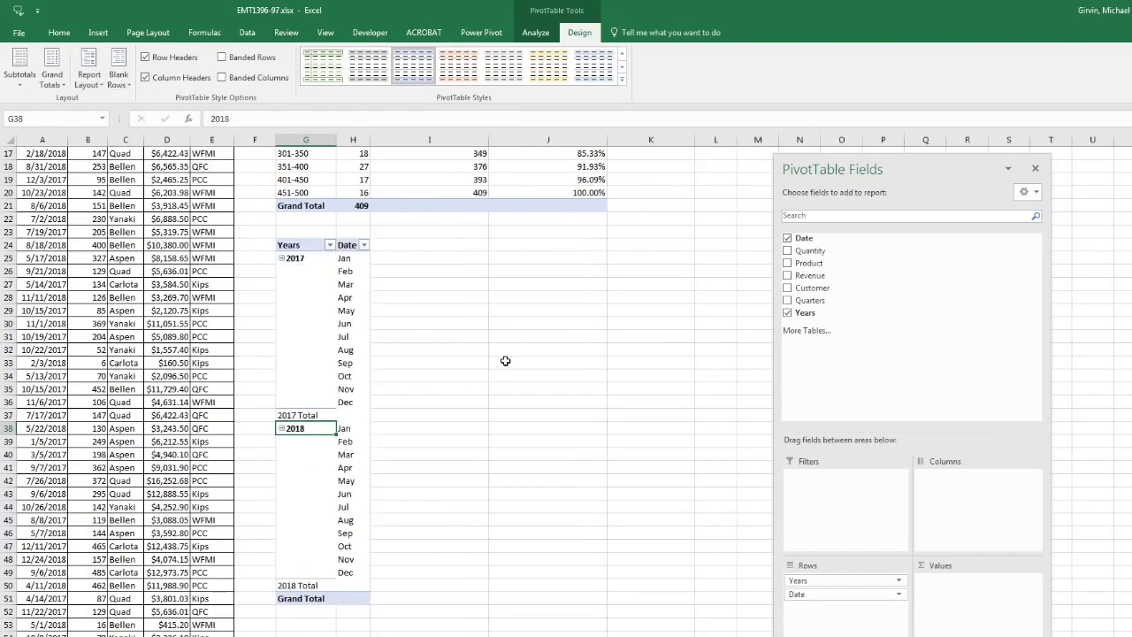
Add Revenue to the second PivotTable's values and rename its header "Revenue " with a trailing space.
scroll(506, 361, up, 2)
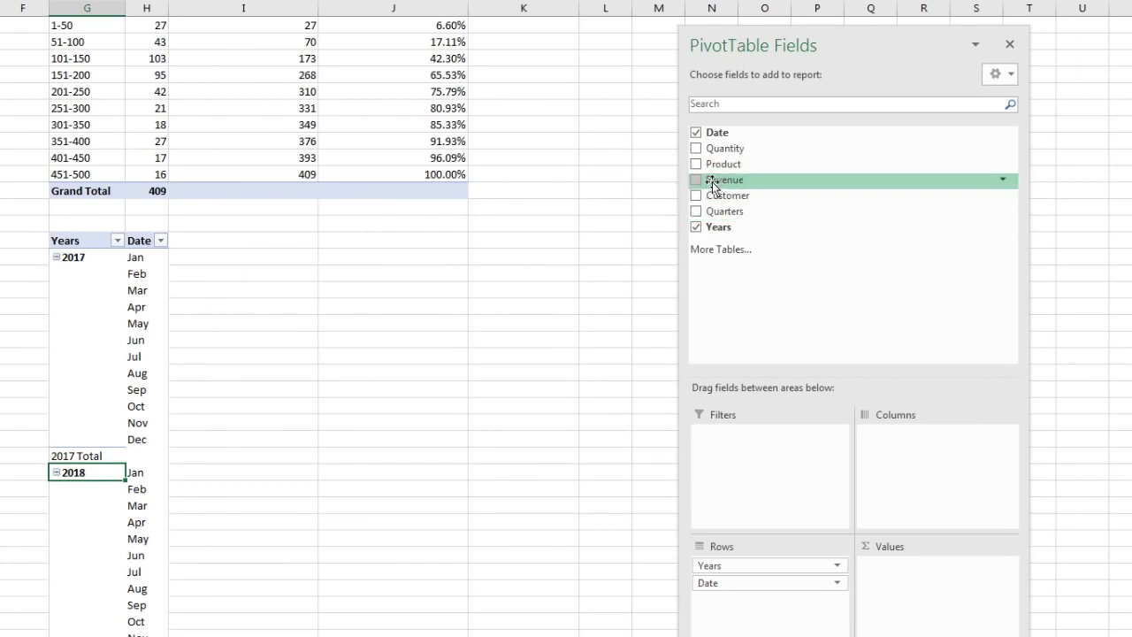
drag(711, 180, 932, 593)
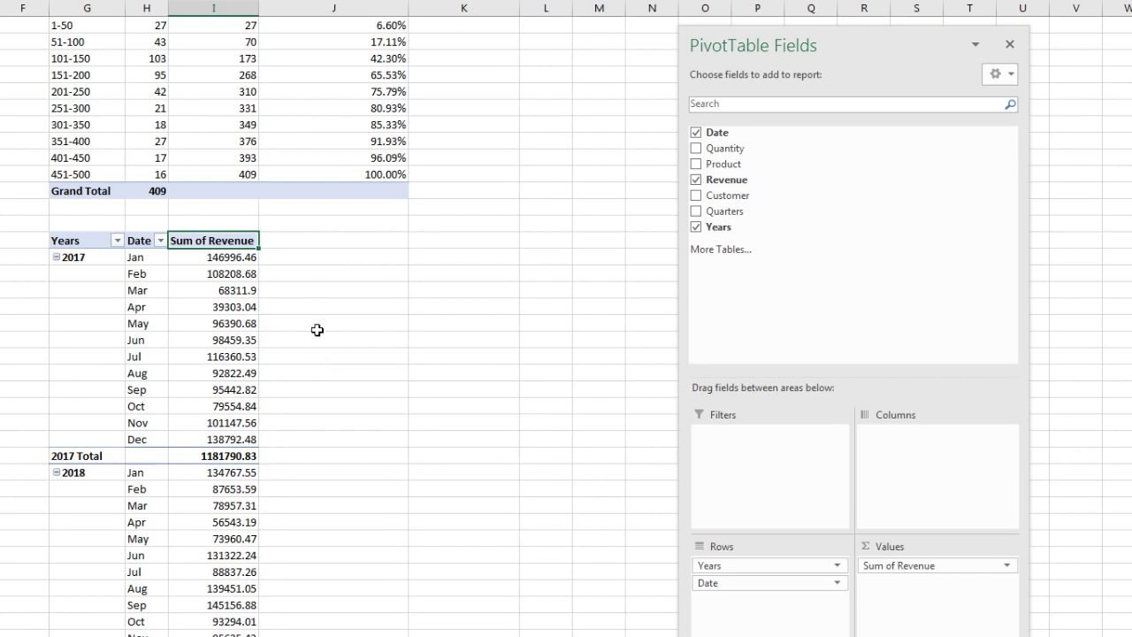
text(R)
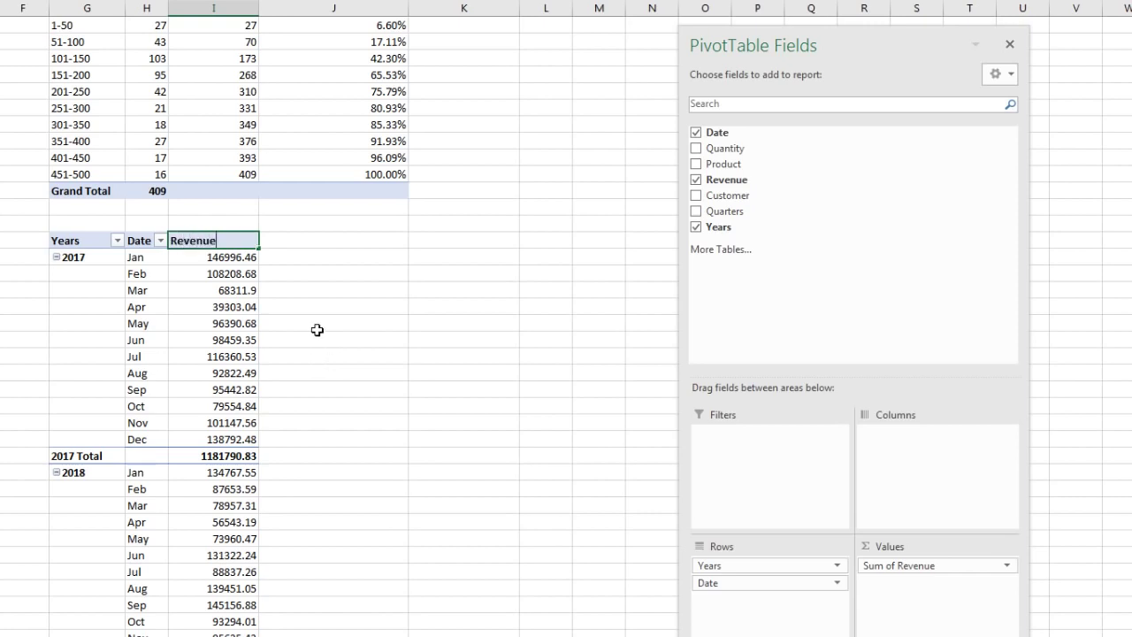
key(Return)
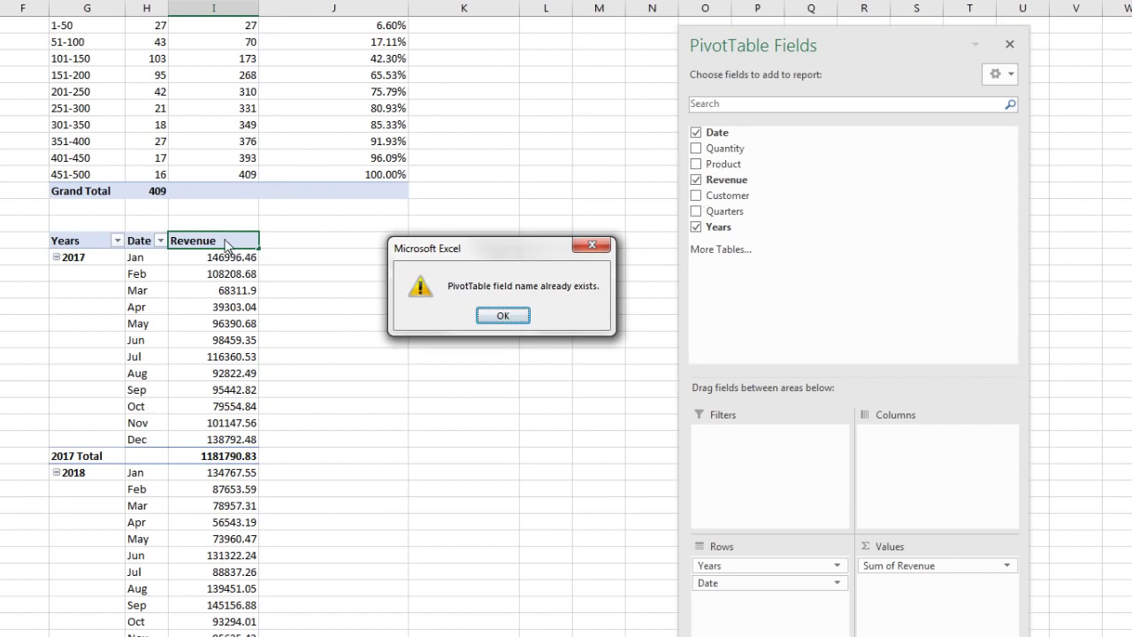
key(Return)
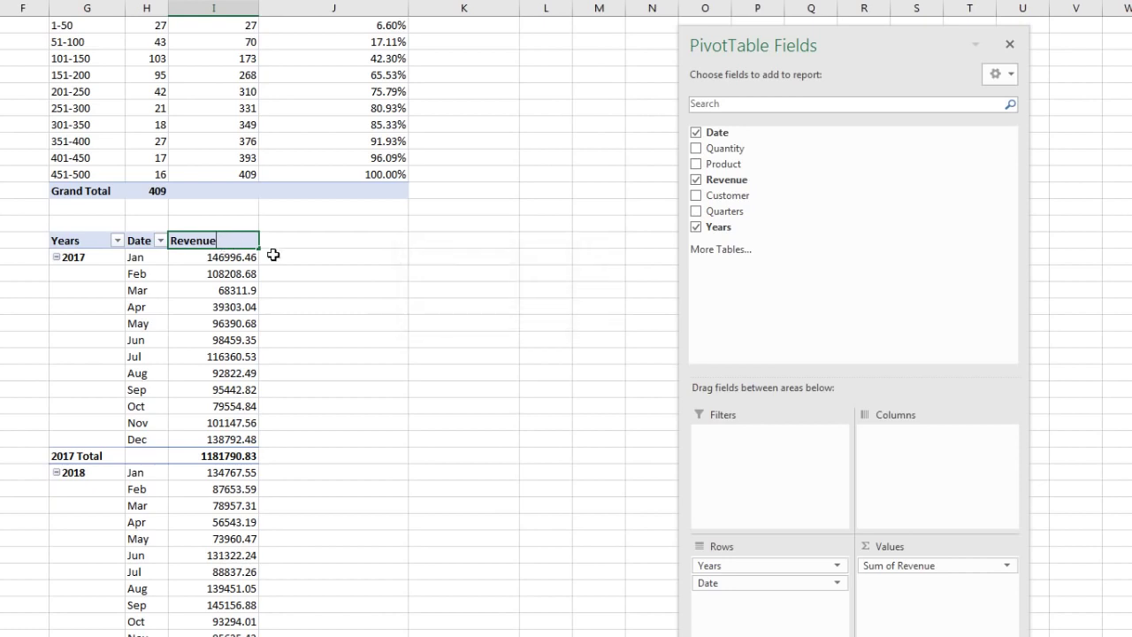
key(Return)
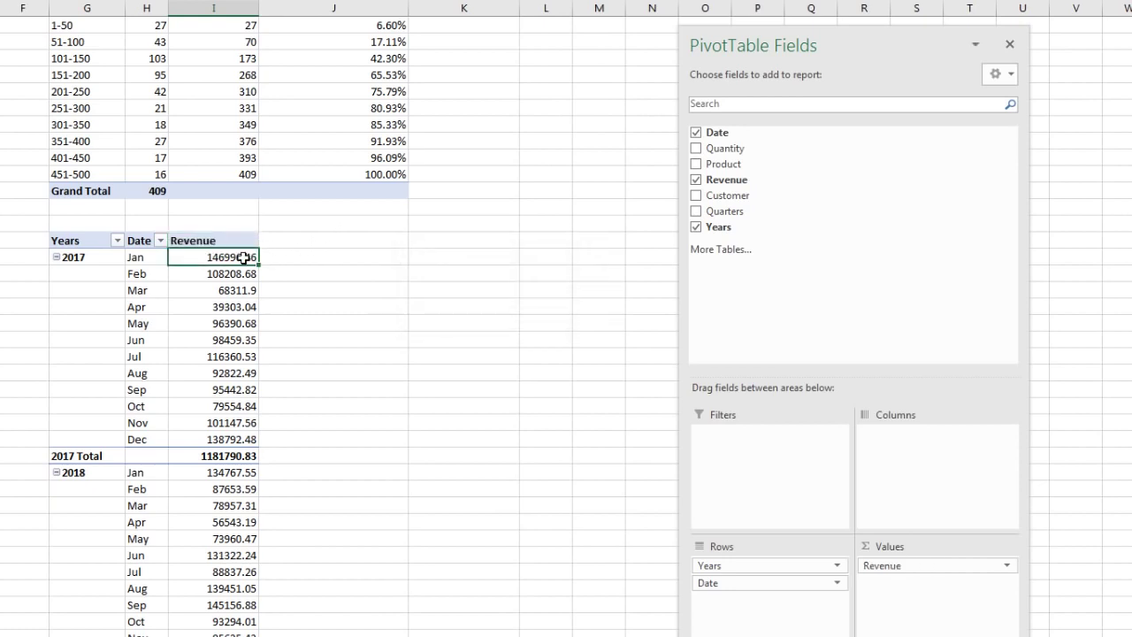
Set the Revenue value field's number format to Currency with 2 decimal places and the $ symbol.
right_click(187, 258)
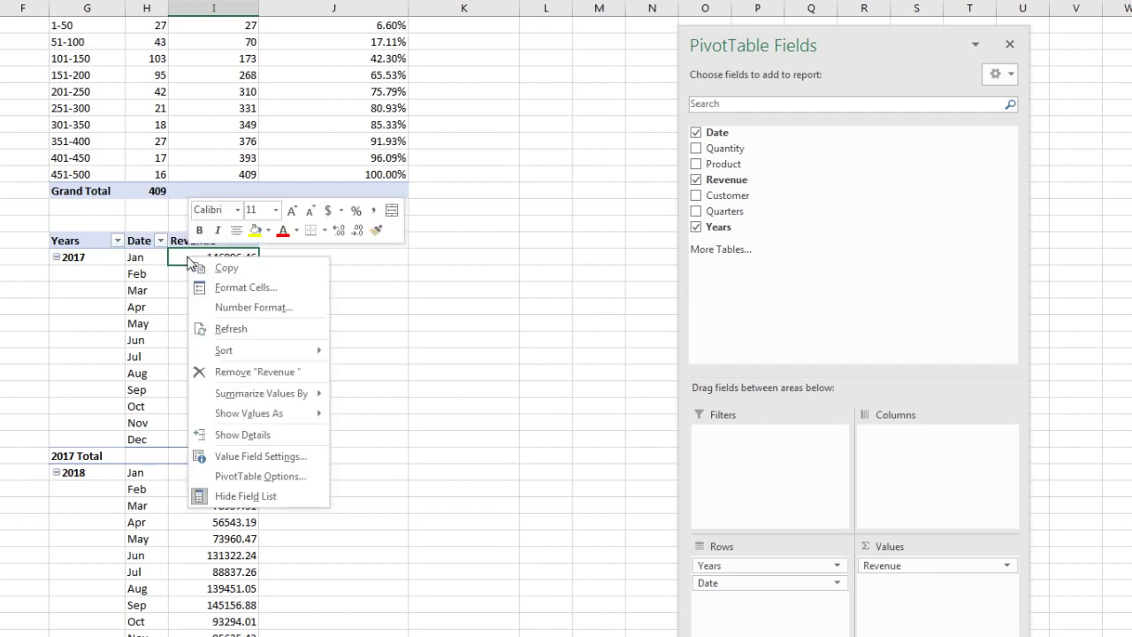
click(271, 317)
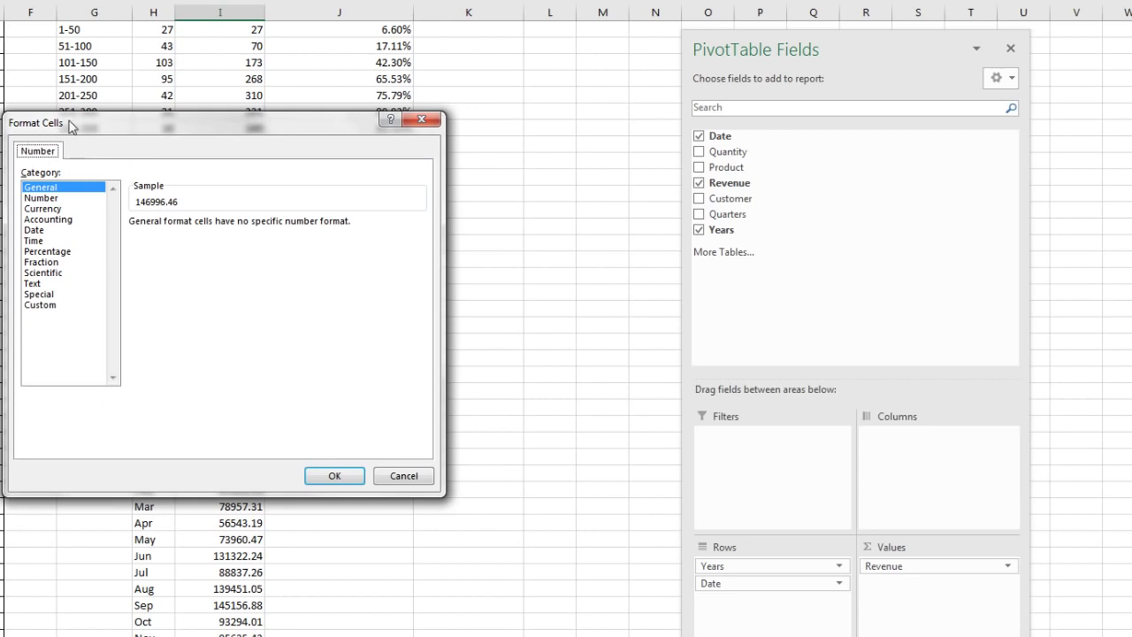
click(43, 199)
click(44, 208)
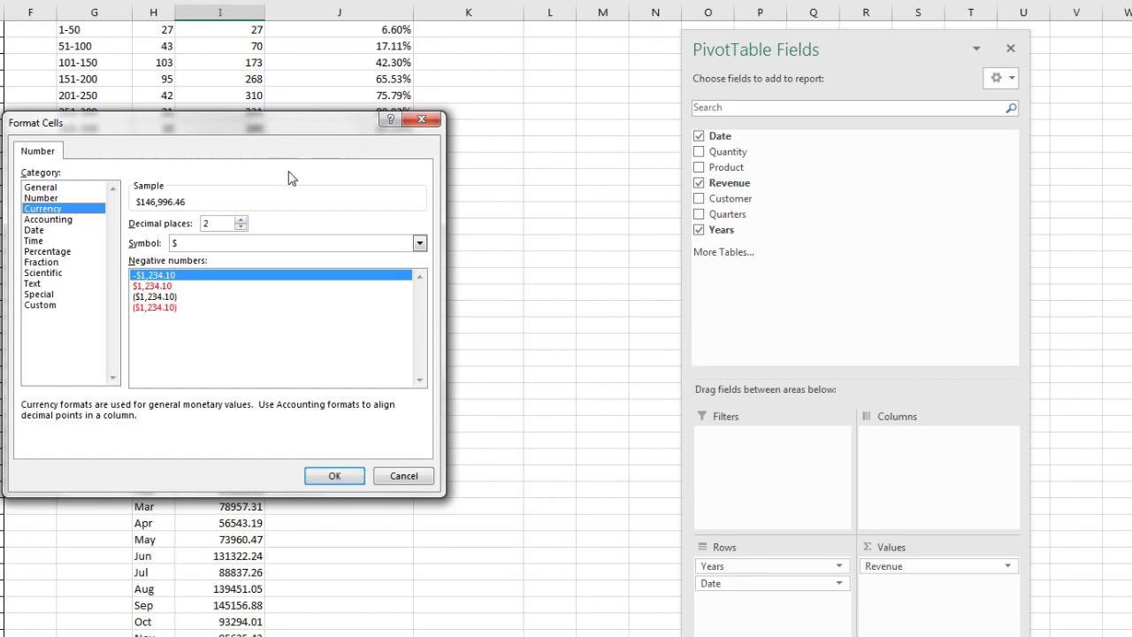
click(345, 475)
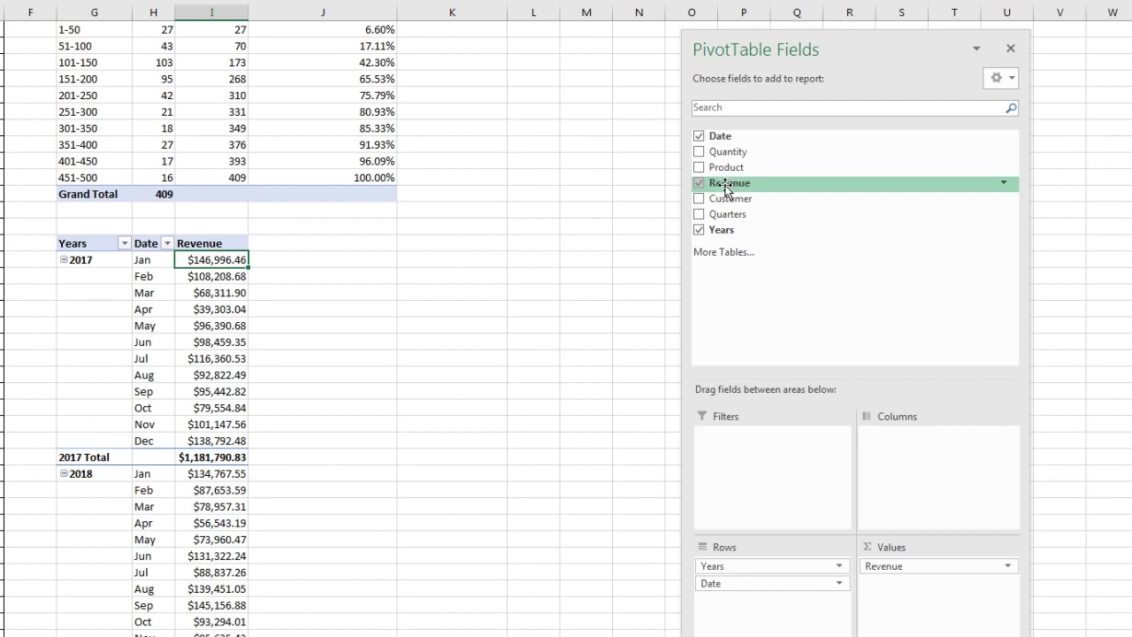
Add Revenue to the values a second time and show it as Running Total In with base field Date.
drag(713, 190, 938, 589)
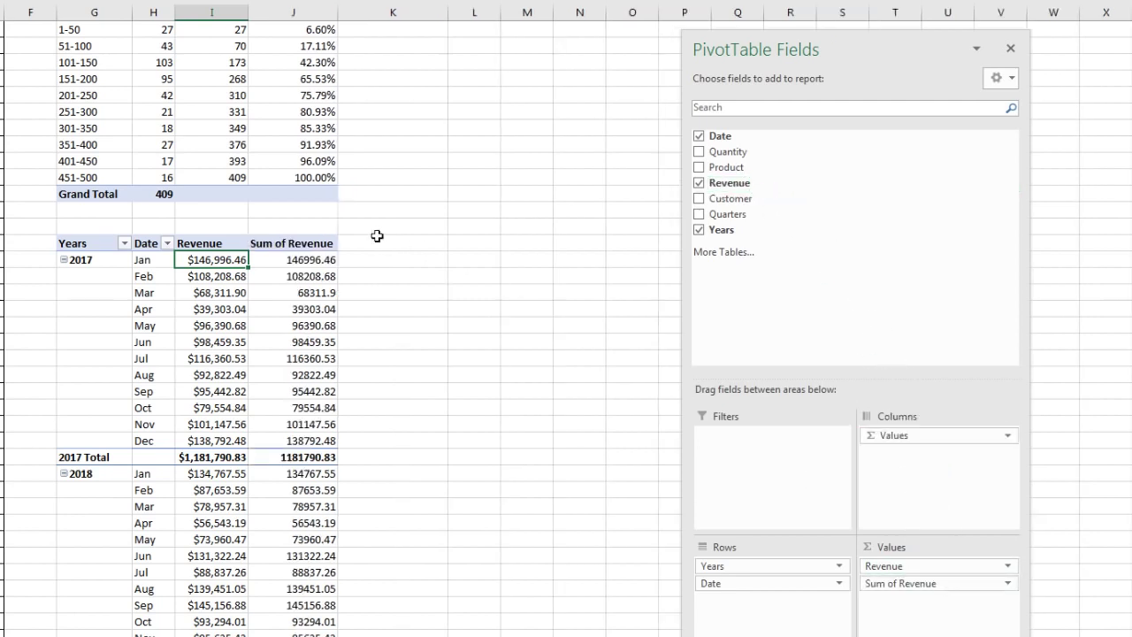
right_click(299, 258)
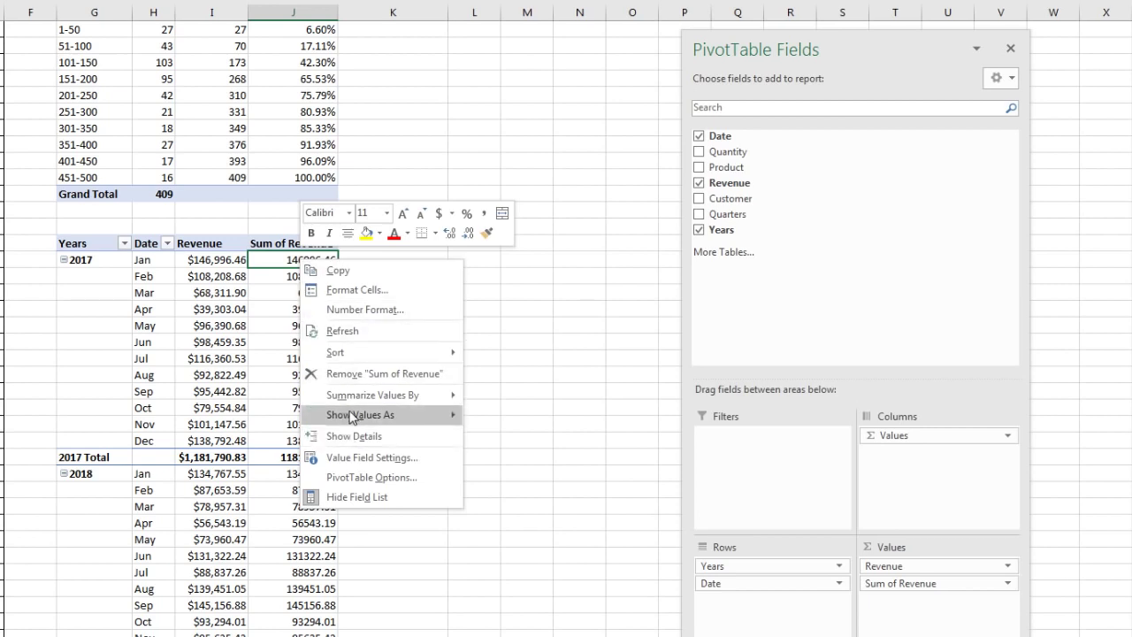
mouse_move(354, 415)
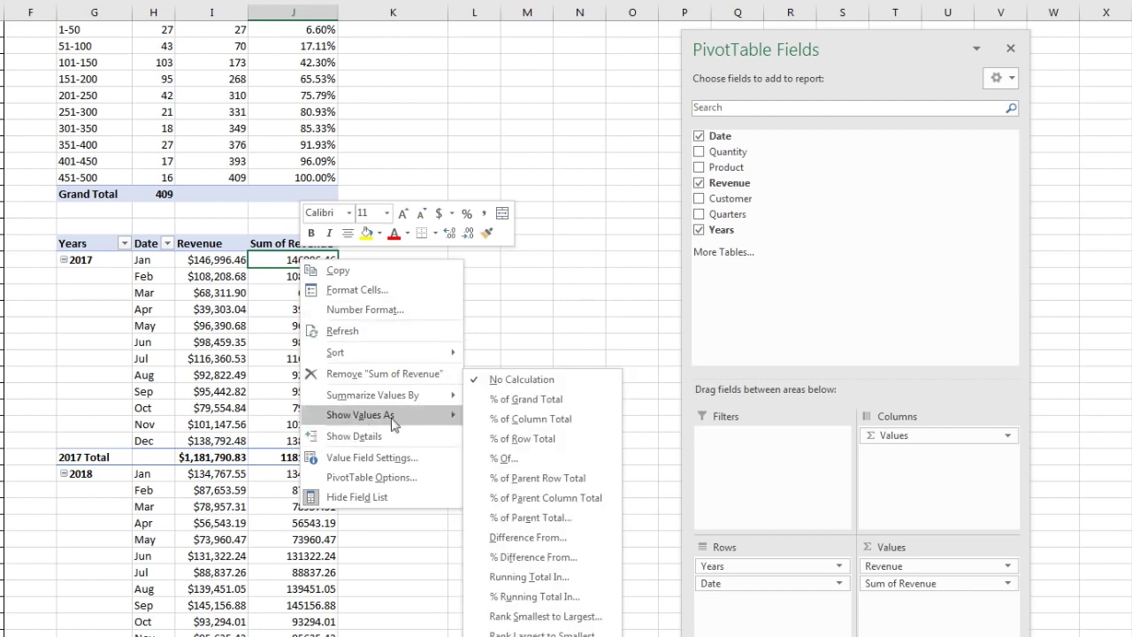
click(529, 577)
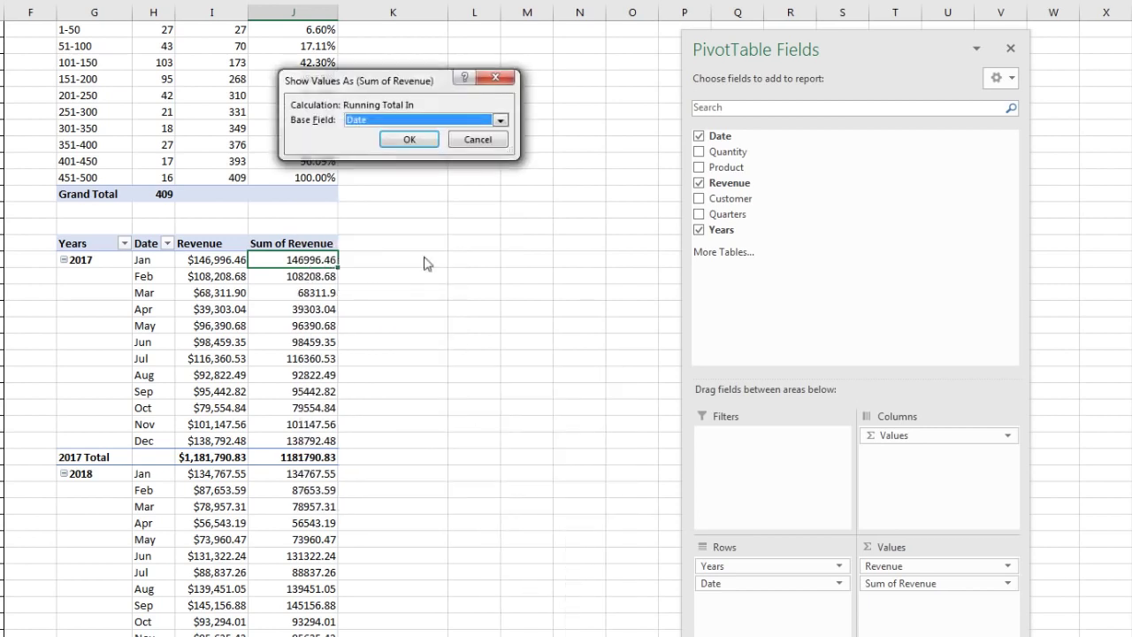
drag(369, 85, 425, 217)
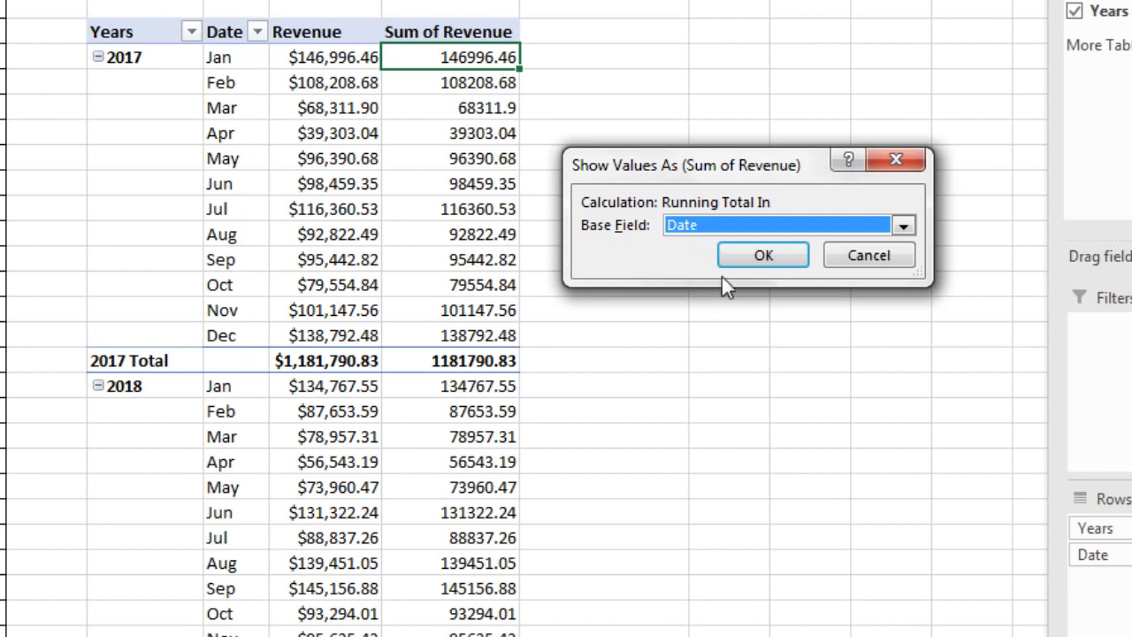
click(771, 254)
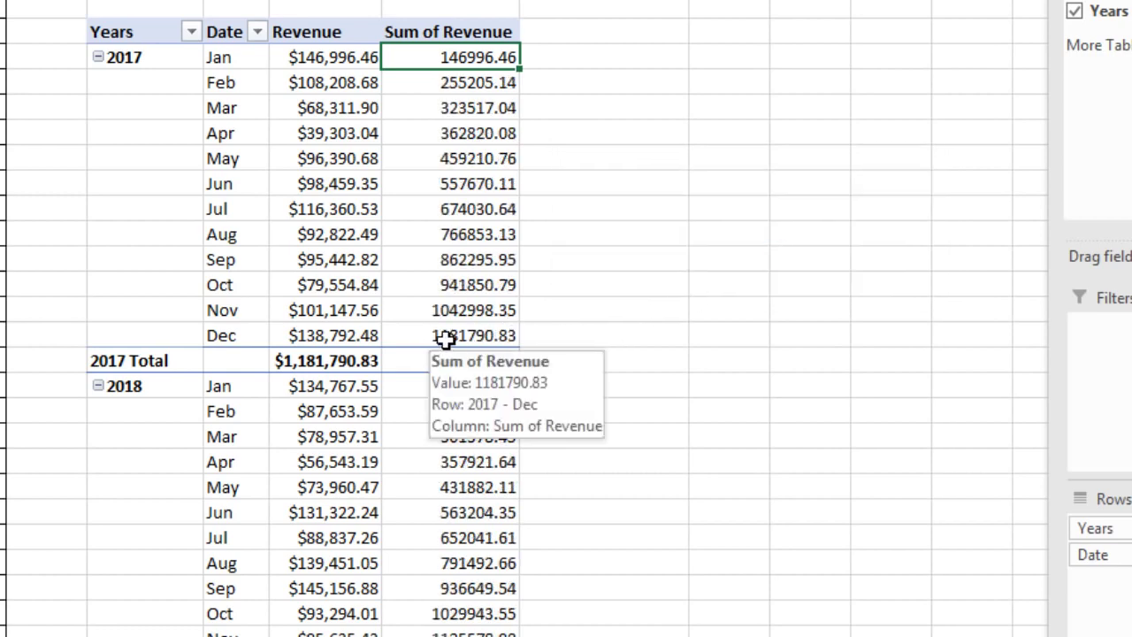
Rename the second revenue column Running Total and format it as Currency with 2 decimal places and the $ symbol.
scroll(665, 333, down, 3)
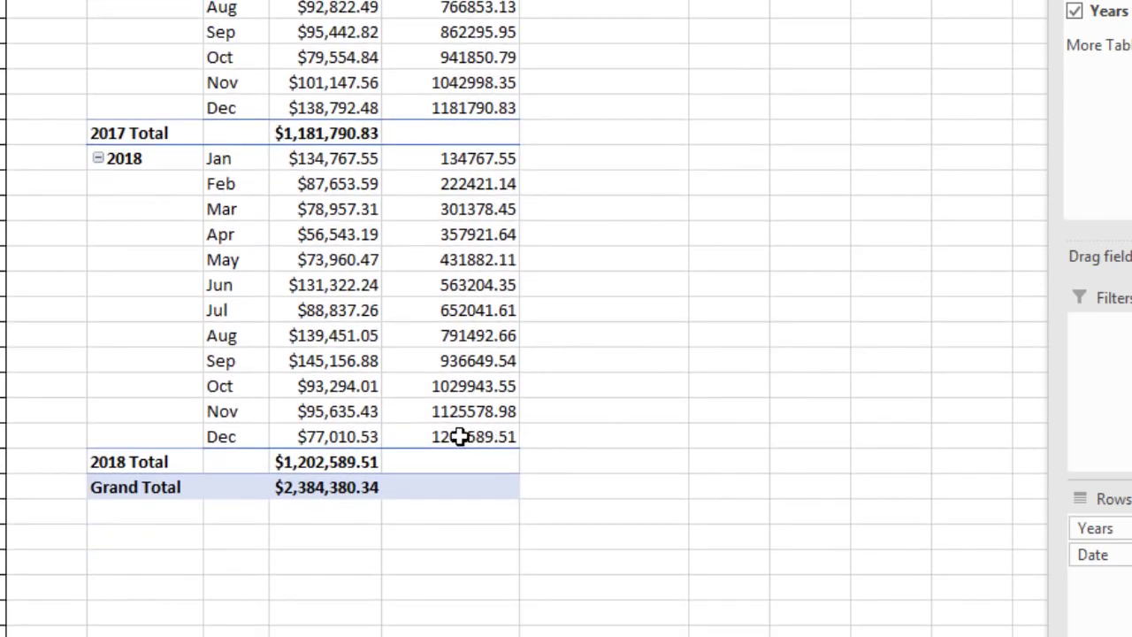
mouse_move(467, 439)
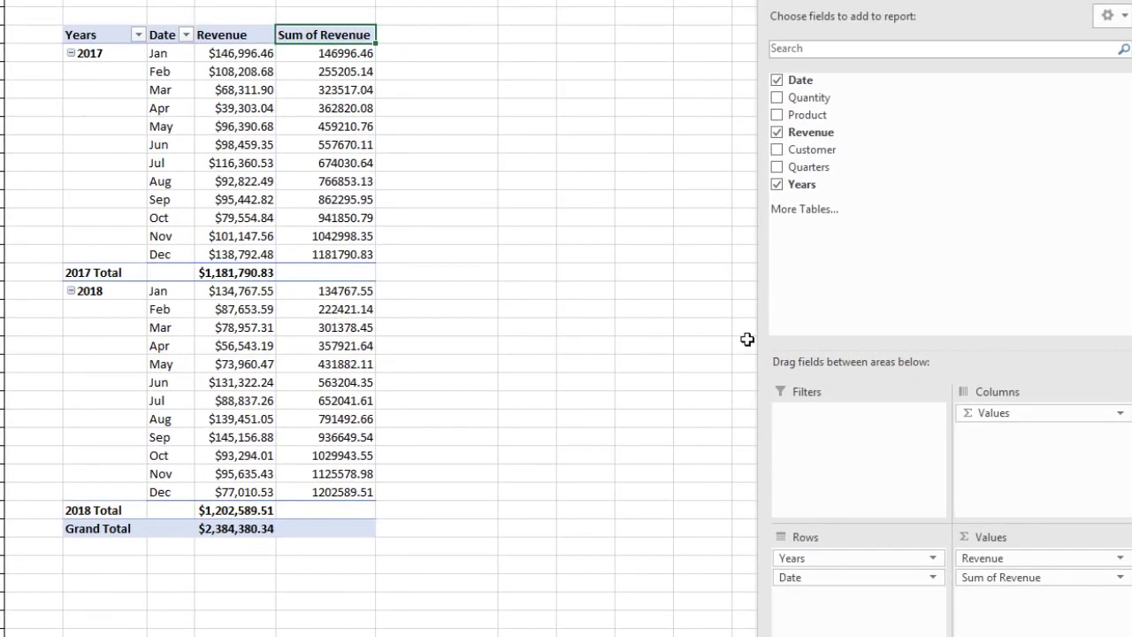
text(Running Total)
key(Return)
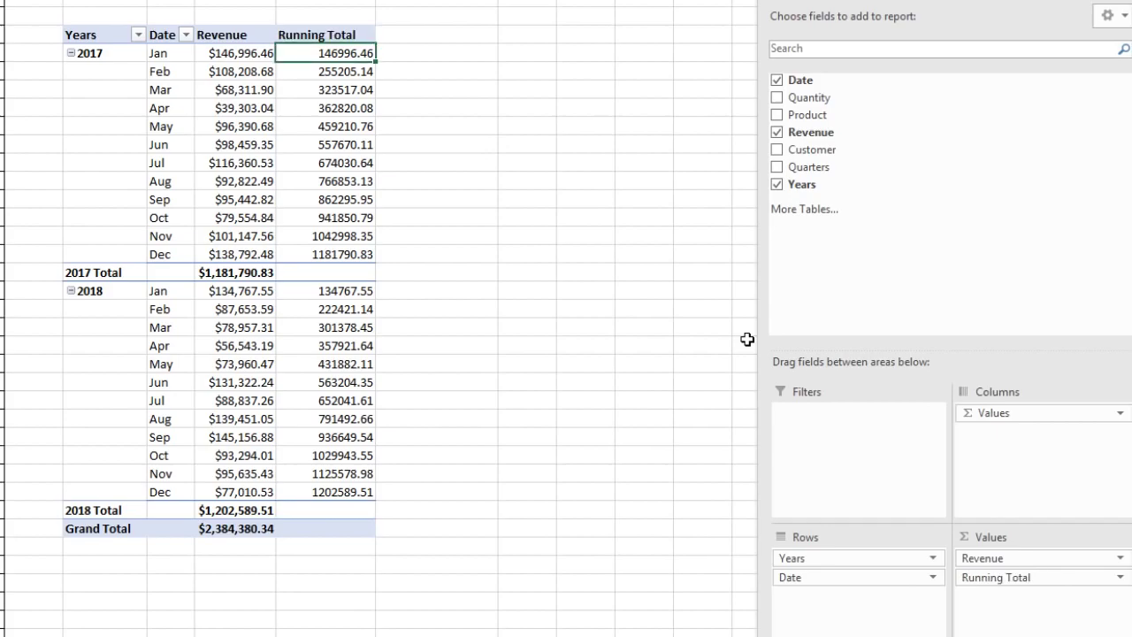
right_click(351, 51)
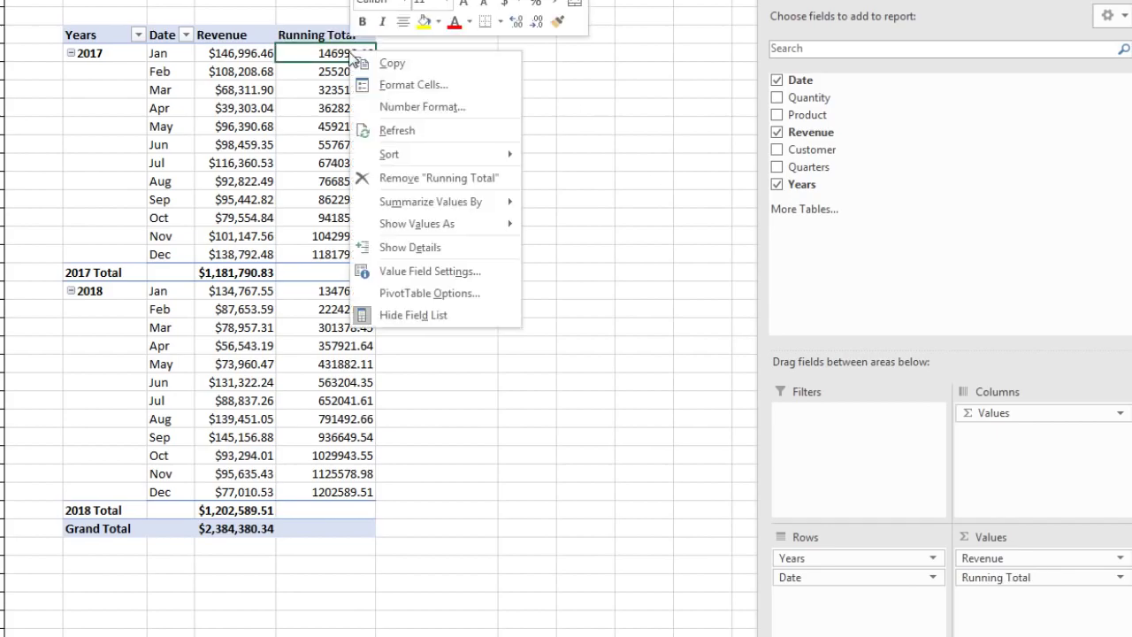
click(407, 107)
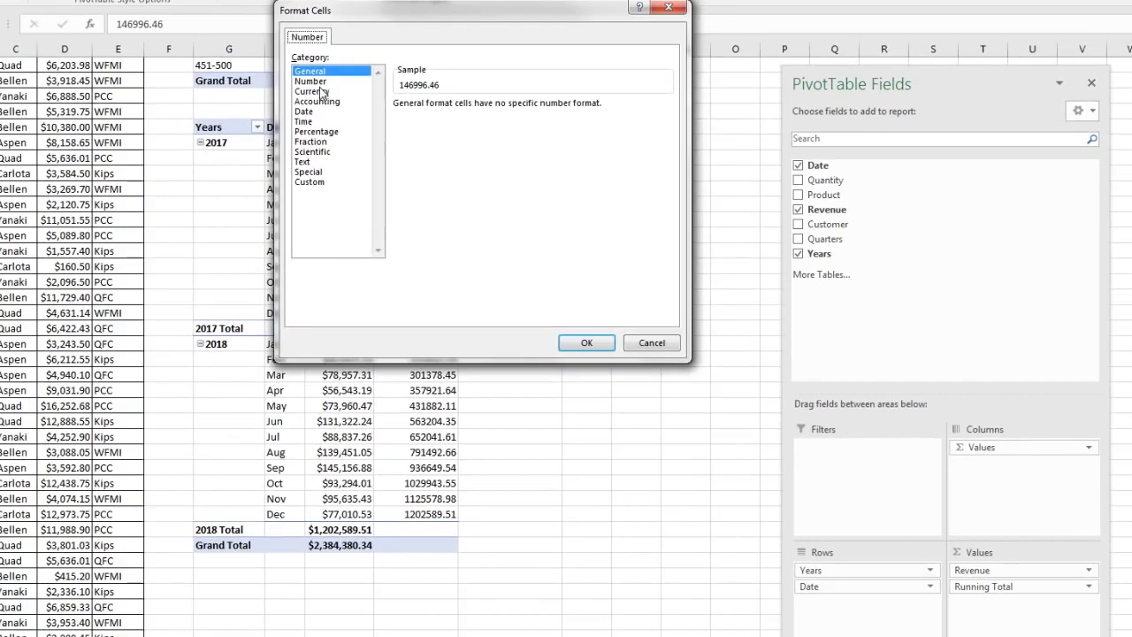
click(312, 91)
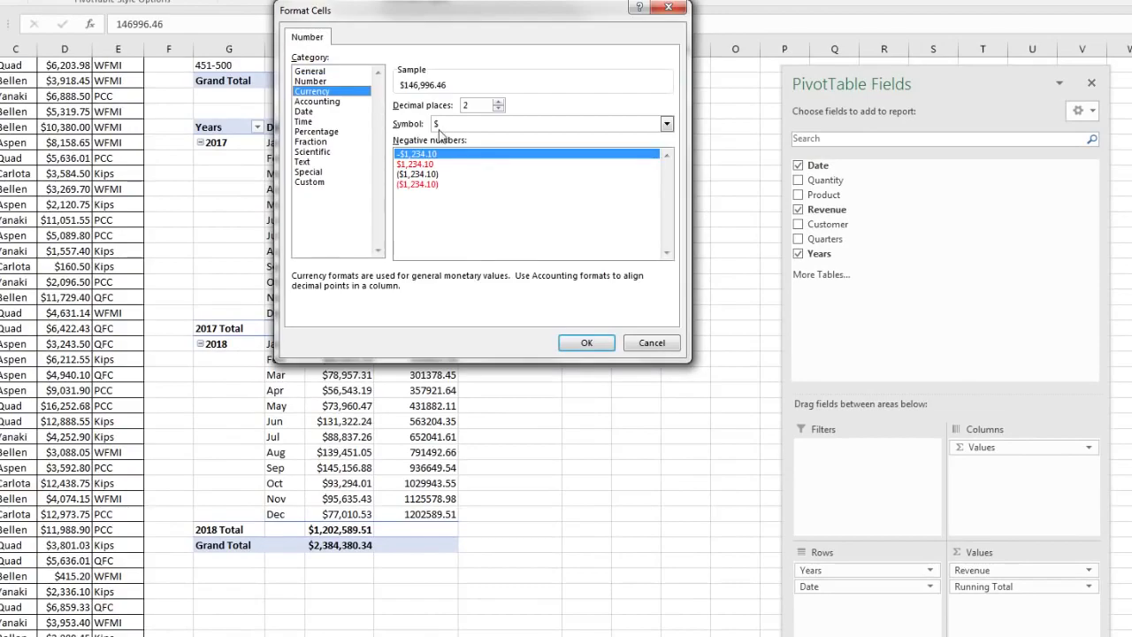
click(585, 342)
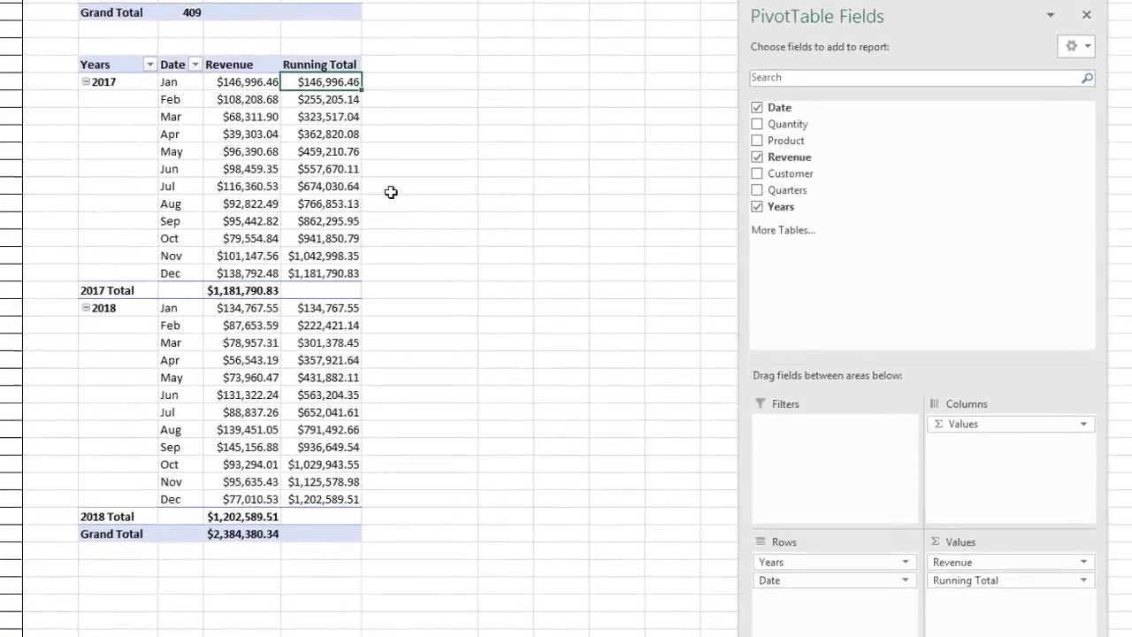
Add Revenue to the values a third time and show it as % Running Total In with base field Date.
scroll(304, 158, up, 2)
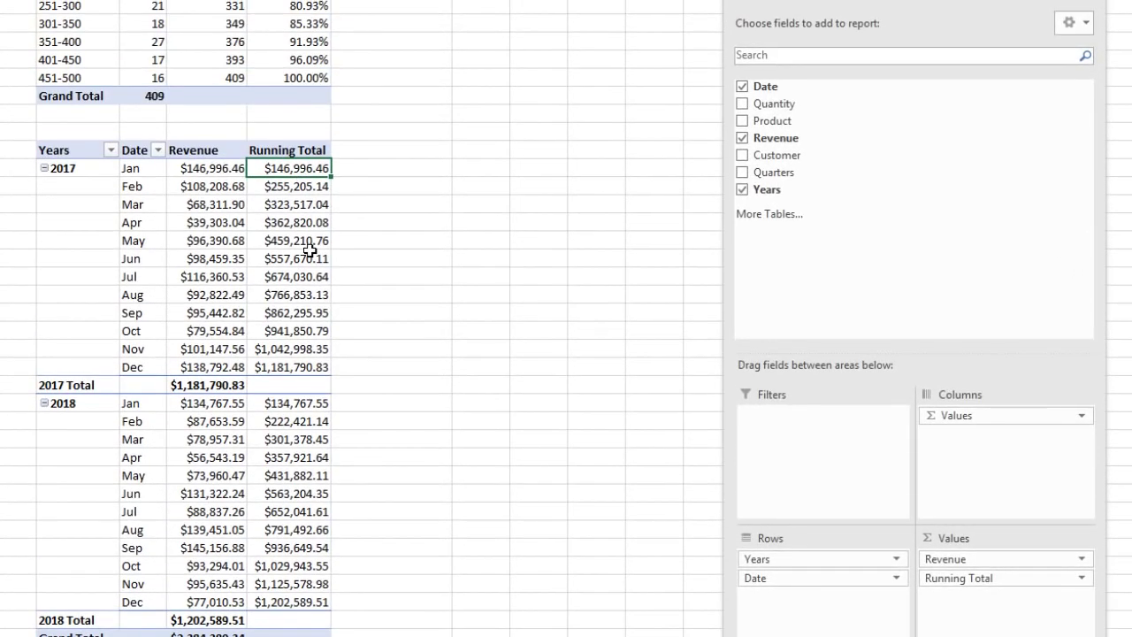
scroll(309, 261, up, 3)
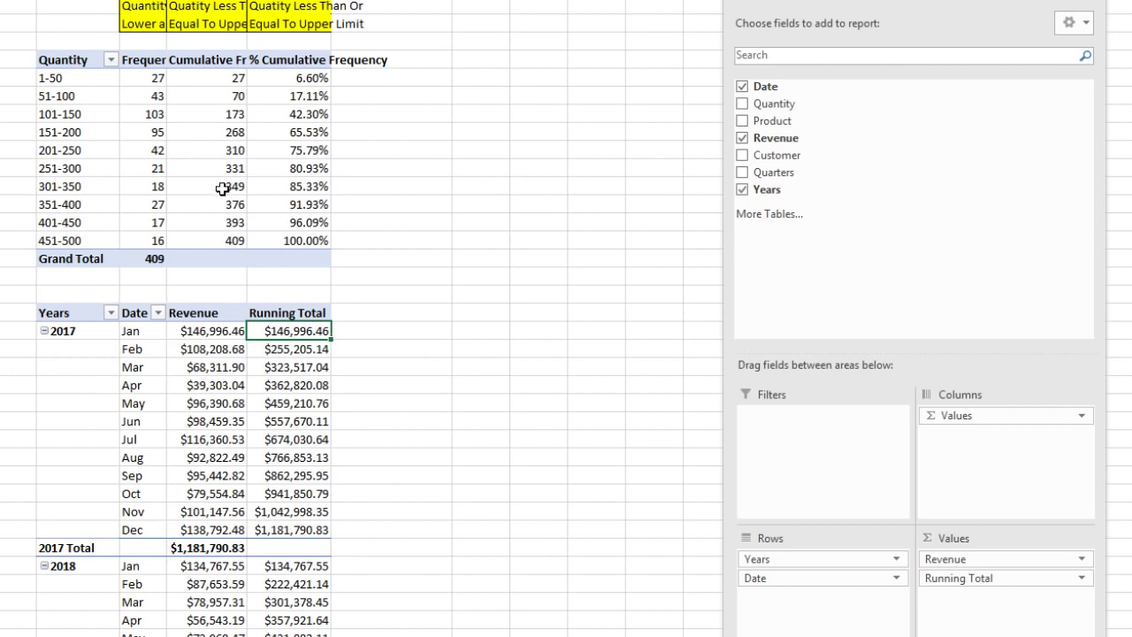
scroll(307, 452, down, 1)
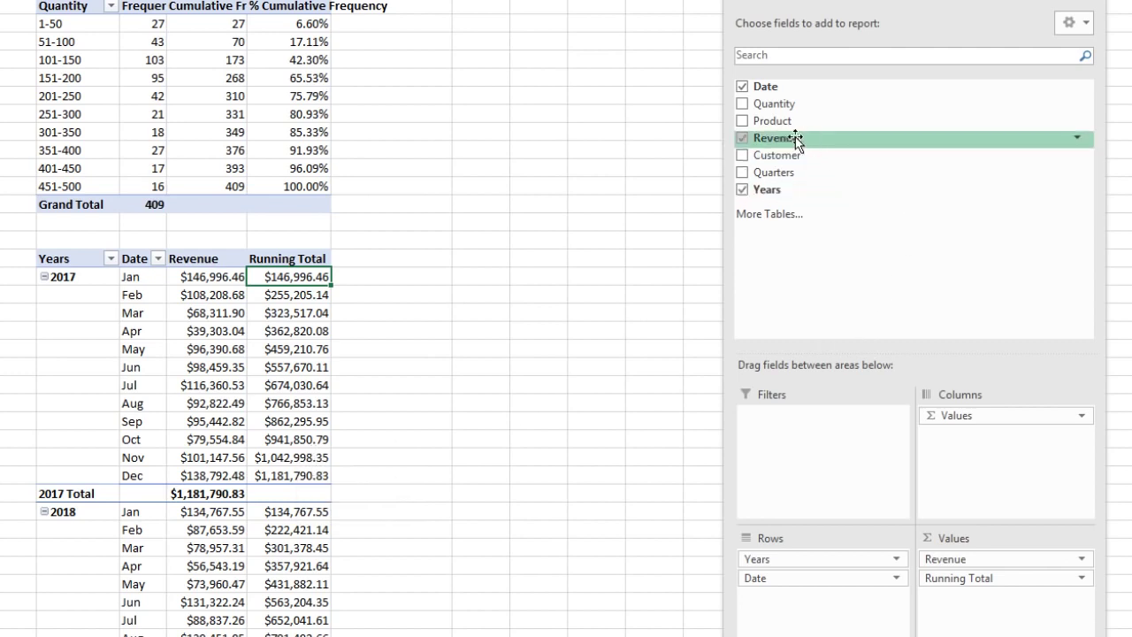
drag(799, 137, 965, 624)
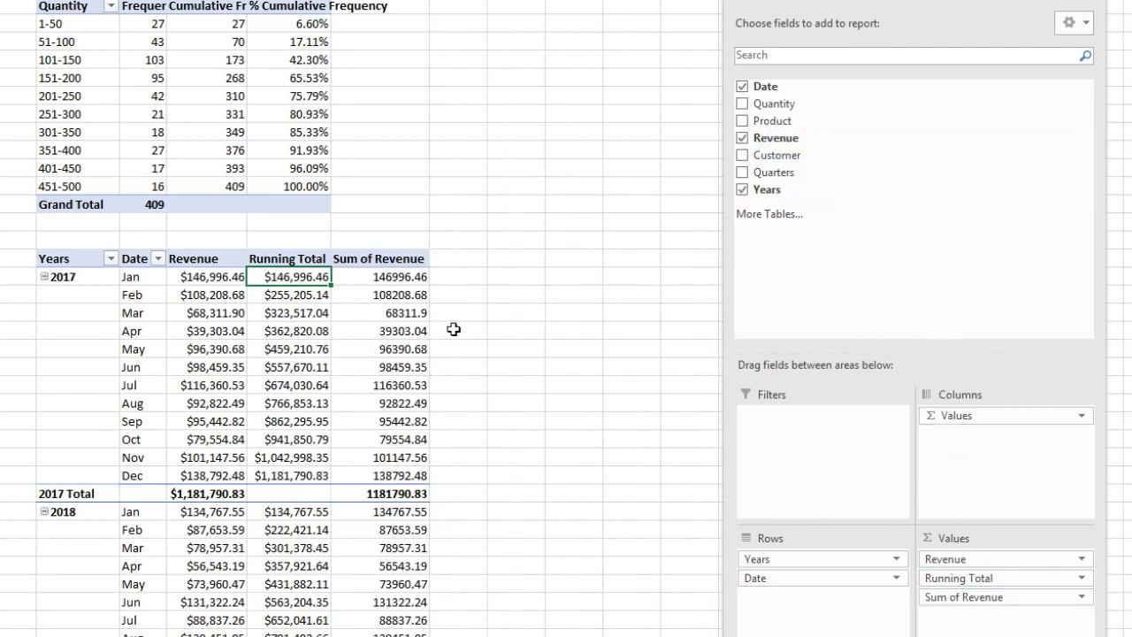
right_click(386, 283)
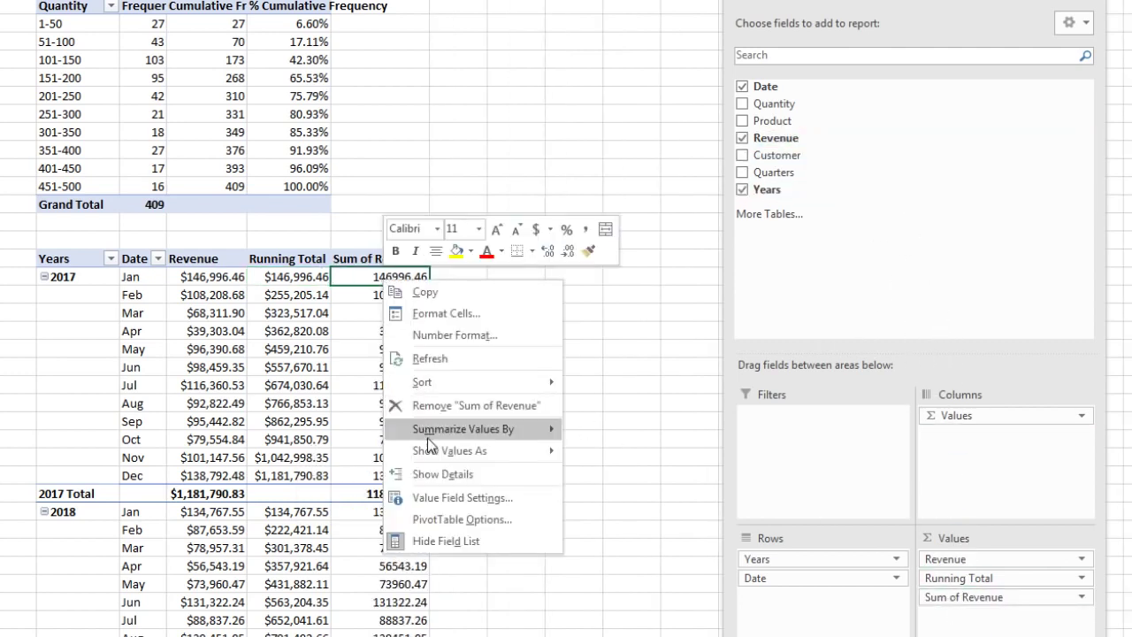
mouse_move(530, 451)
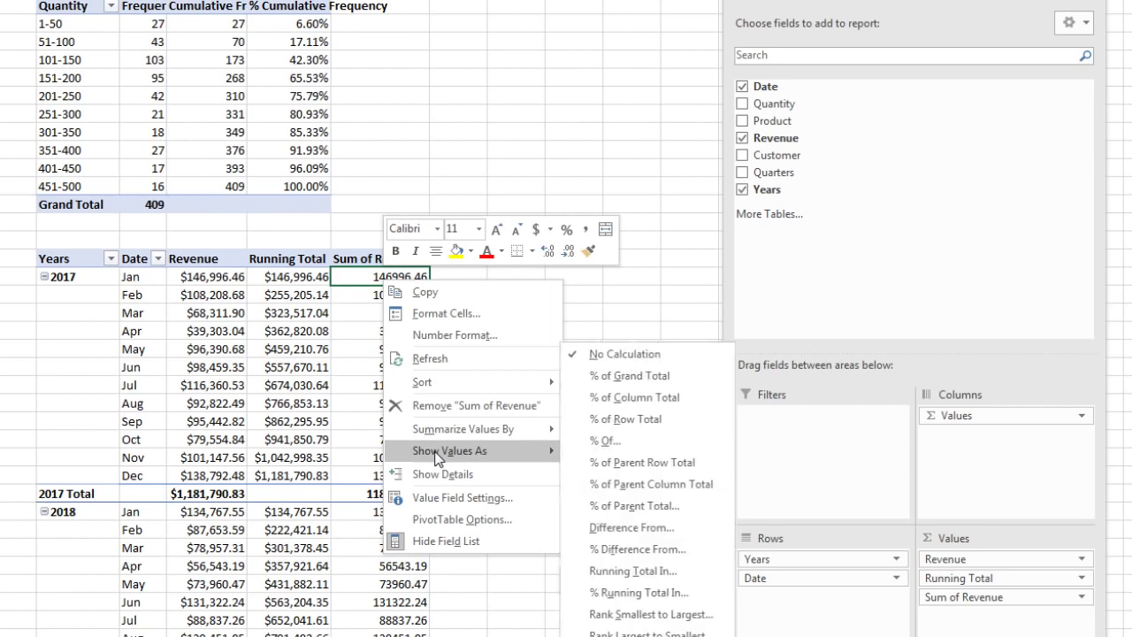
click(631, 594)
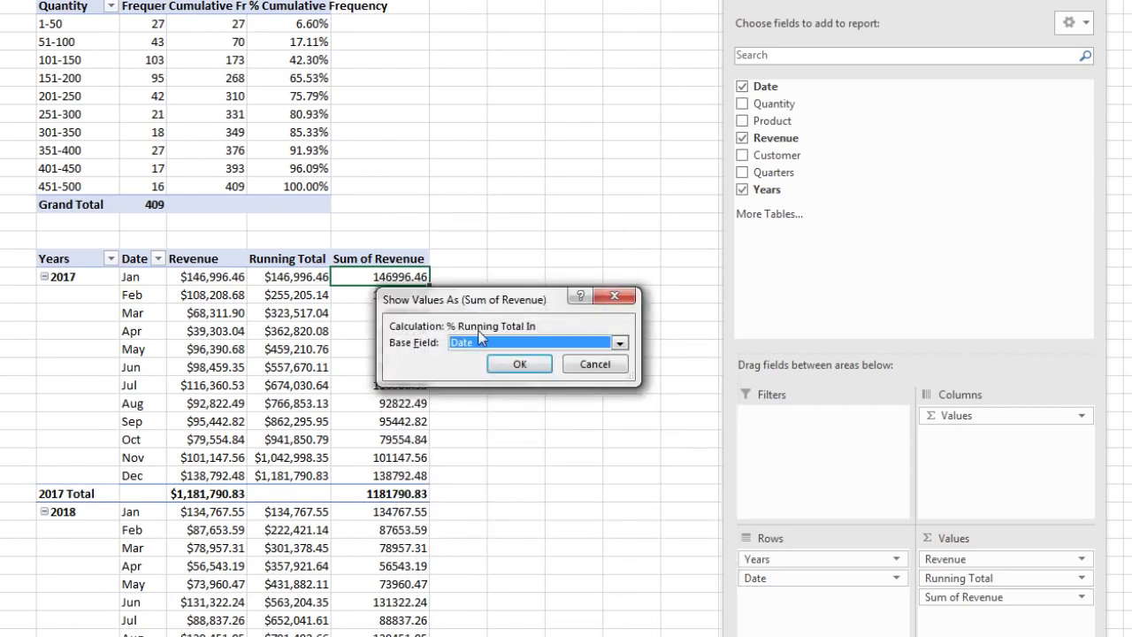
click(520, 365)
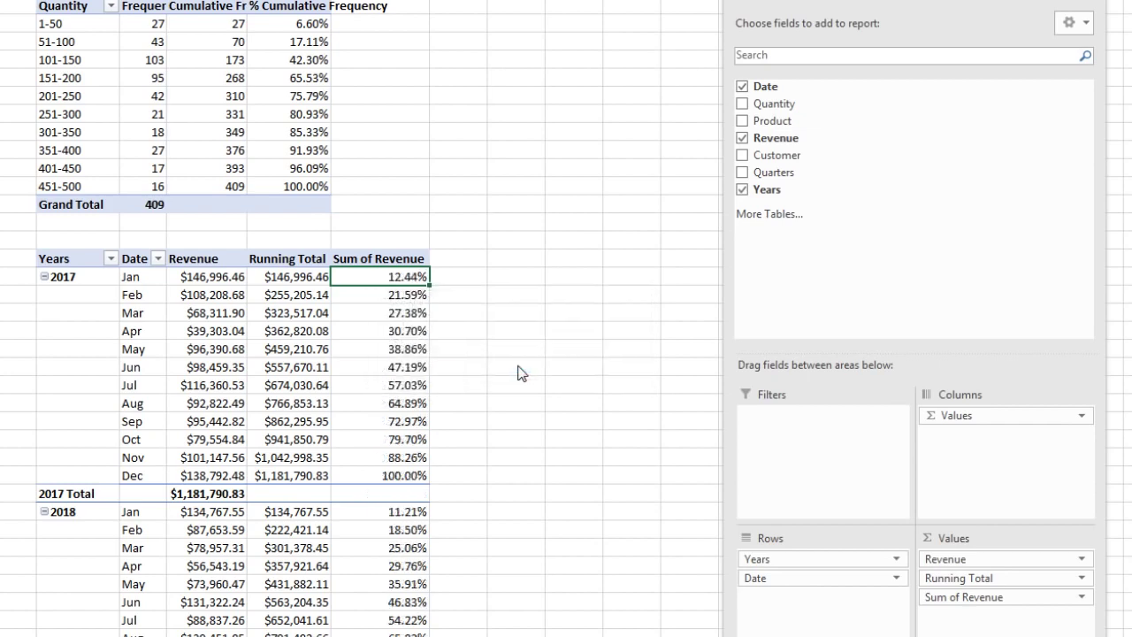
Rename the third revenue column of the year and month PivotTable % Running Total.
scroll(411, 476, down, 3)
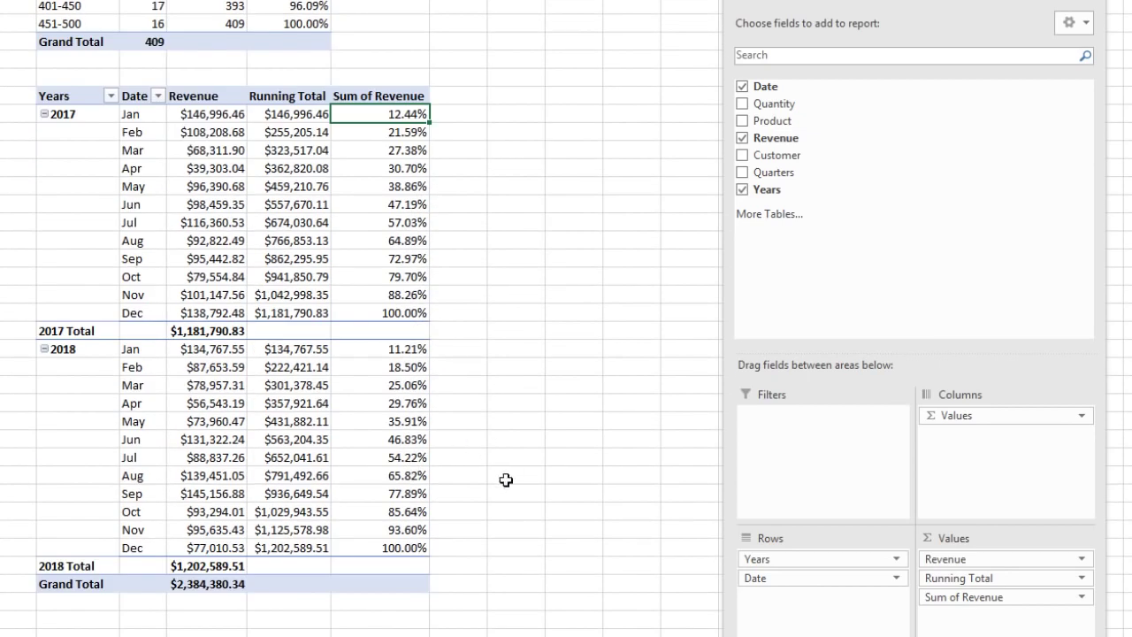
scroll(449, 331, up, 2)
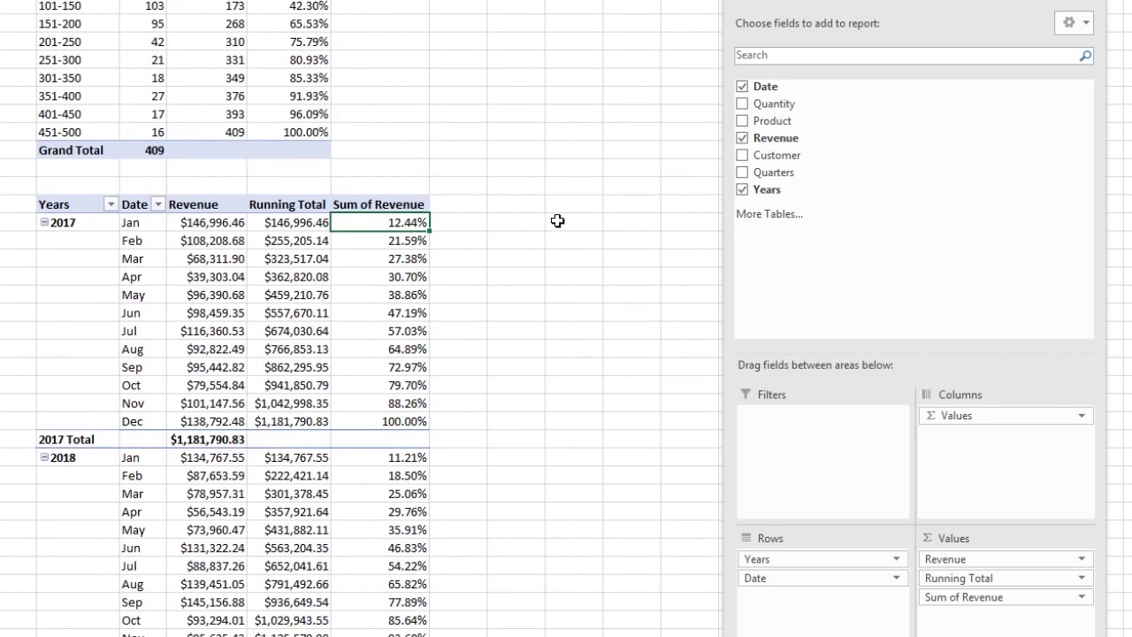
scroll(406, 254, up, 1)
scroll(406, 254, up, 1)
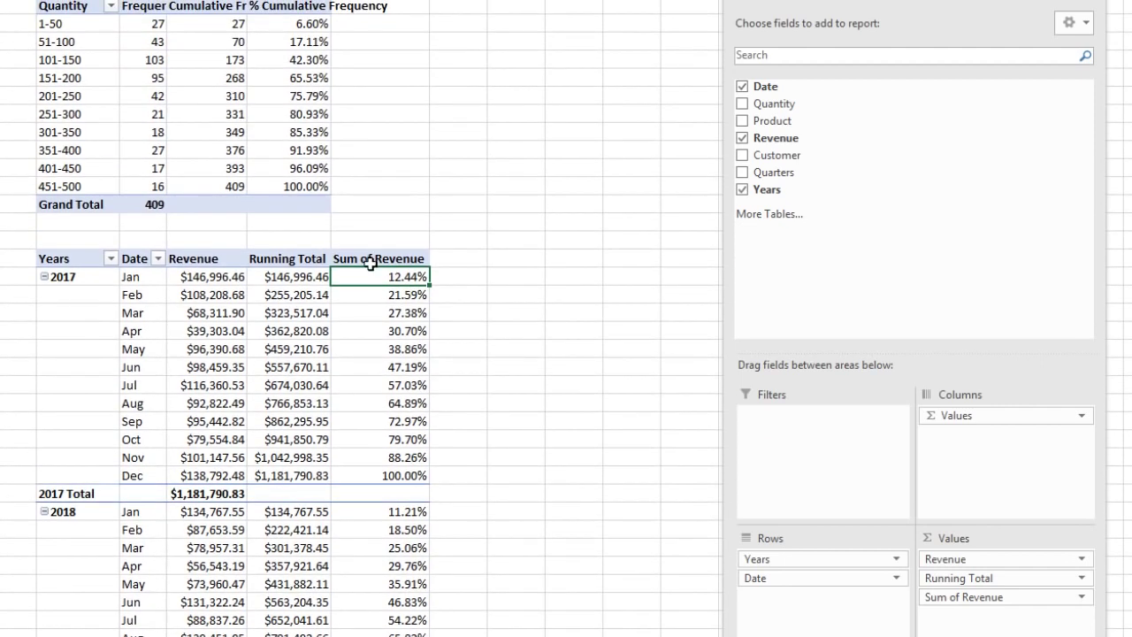
click(369, 259)
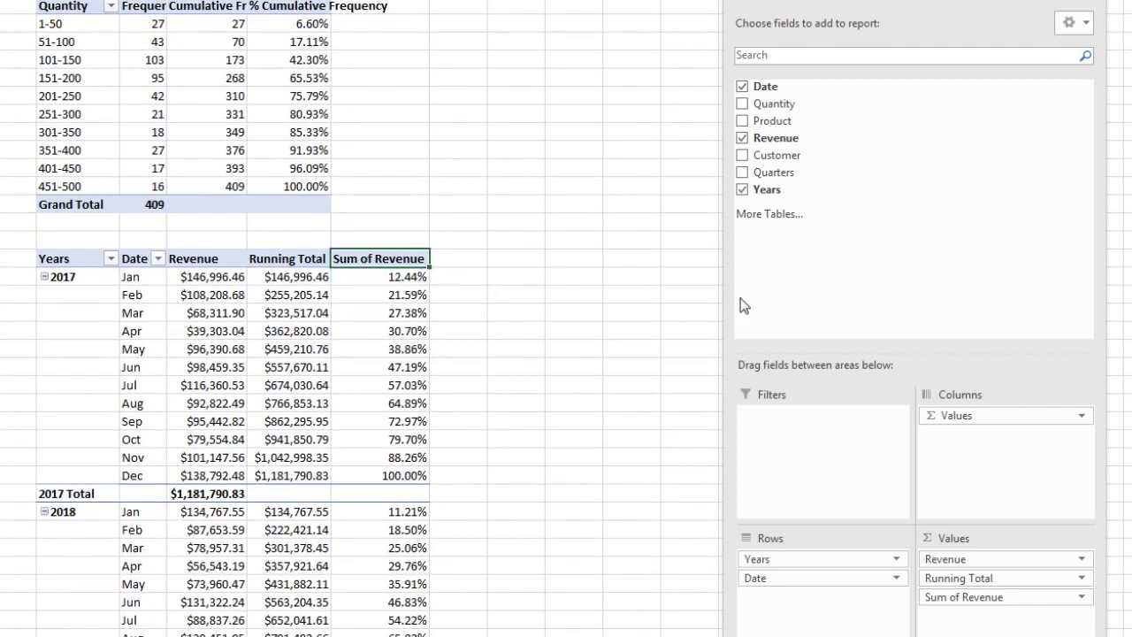
text(% Running Total)
key(Return)
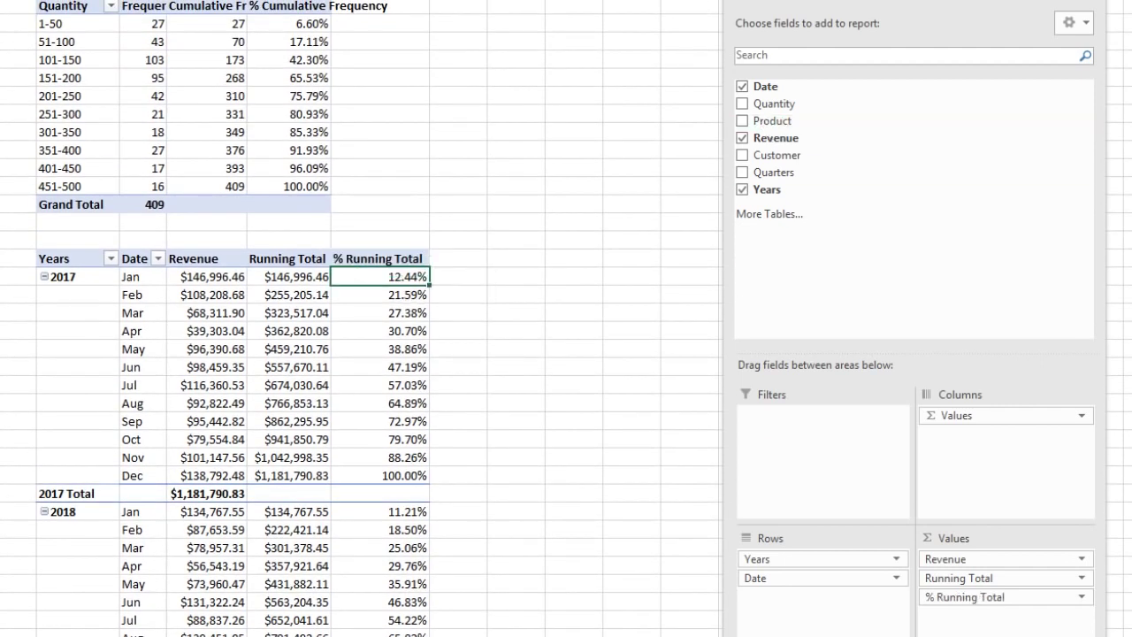
Examine the revenue, running total and % running total for September, June and December 2017, and review the 2018 rows.
drag(412, 421, 125, 421)
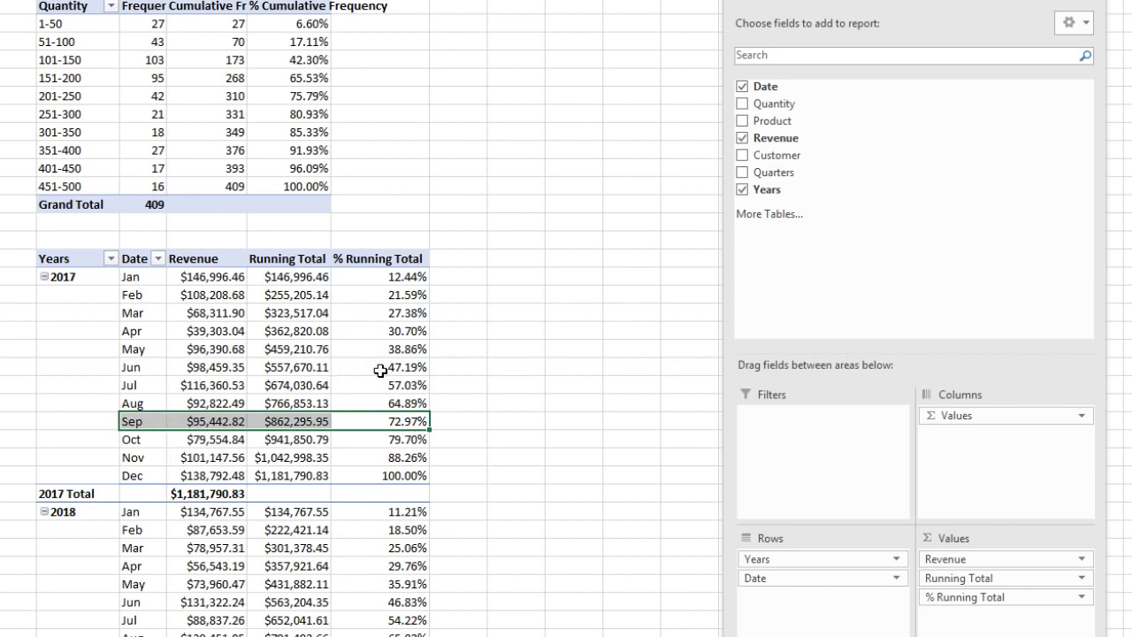
drag(381, 370, 150, 366)
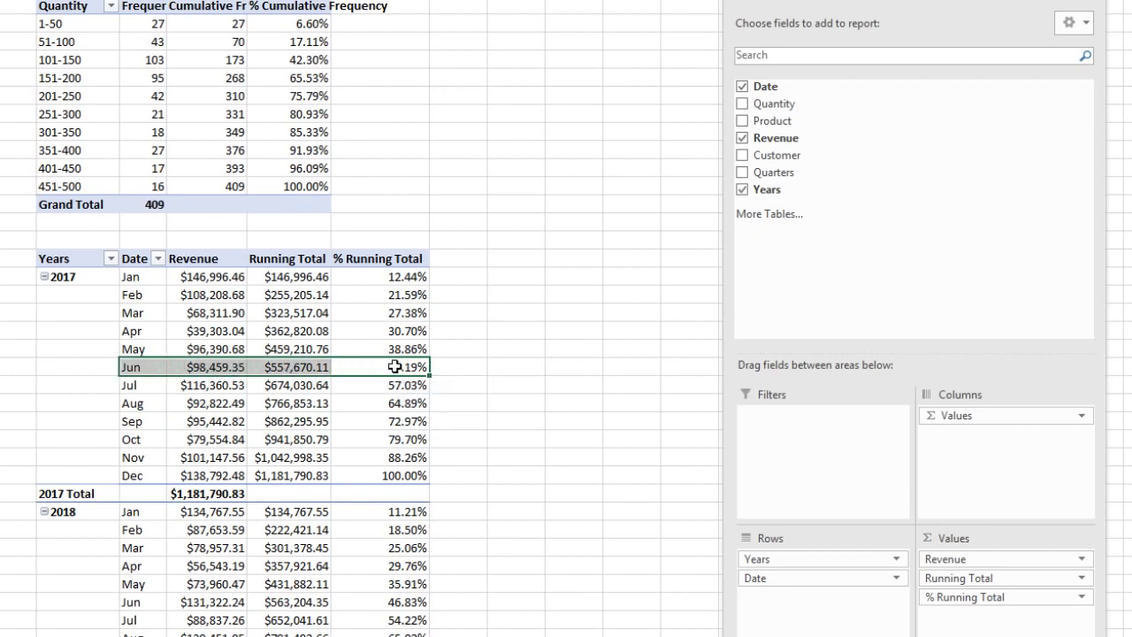
mouse_move(395, 366)
drag(386, 470, 137, 476)
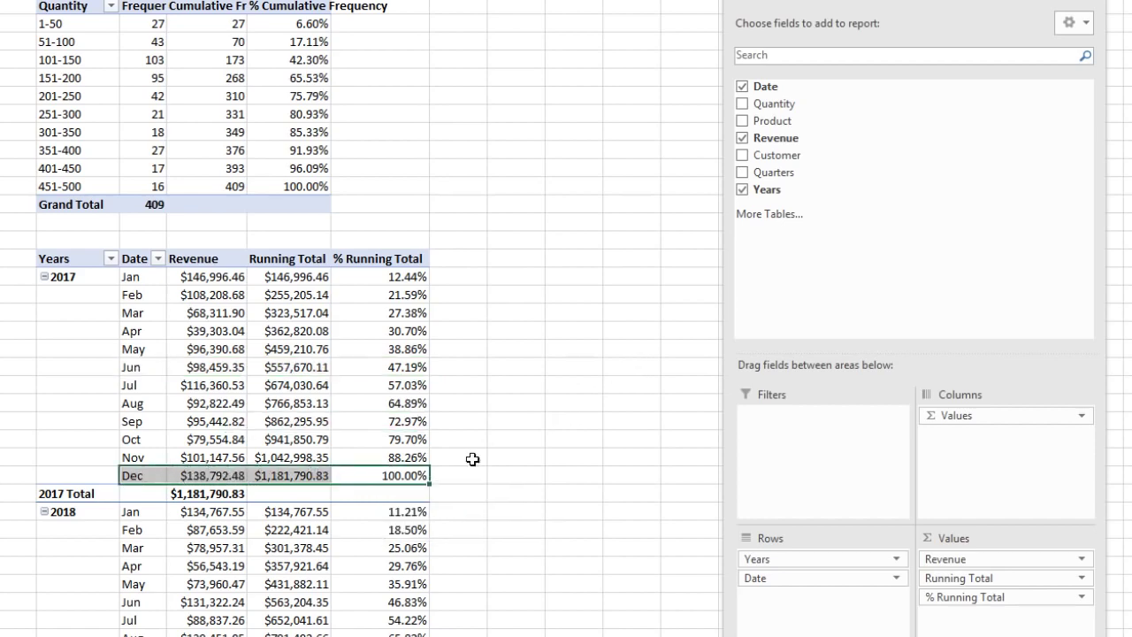
scroll(476, 462, down, 3)
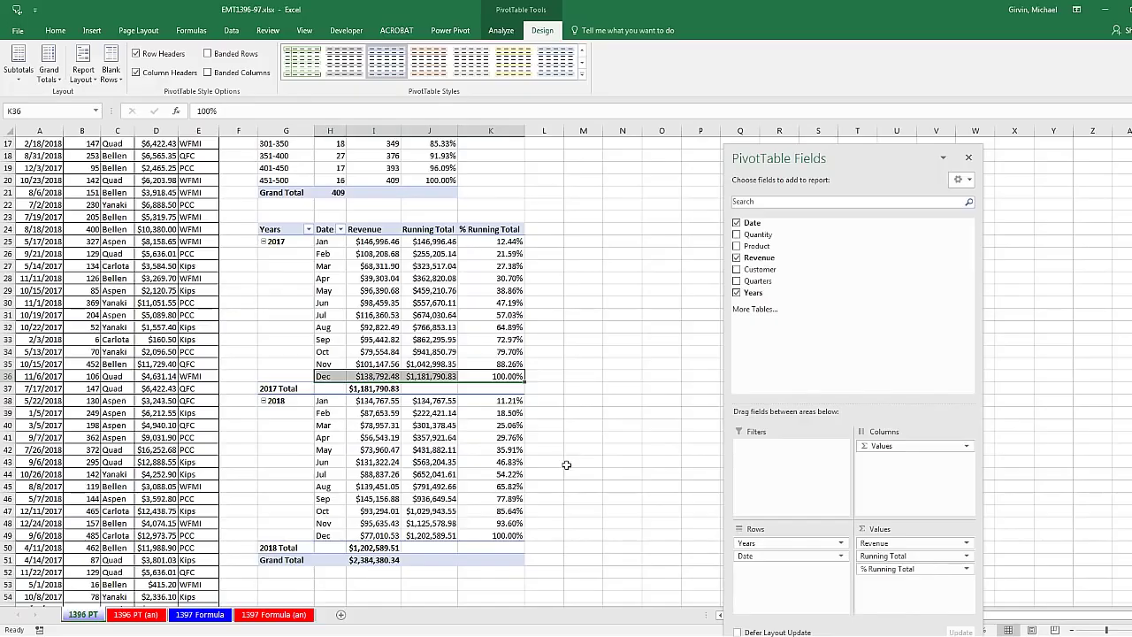
scroll(566, 465, up, 5)
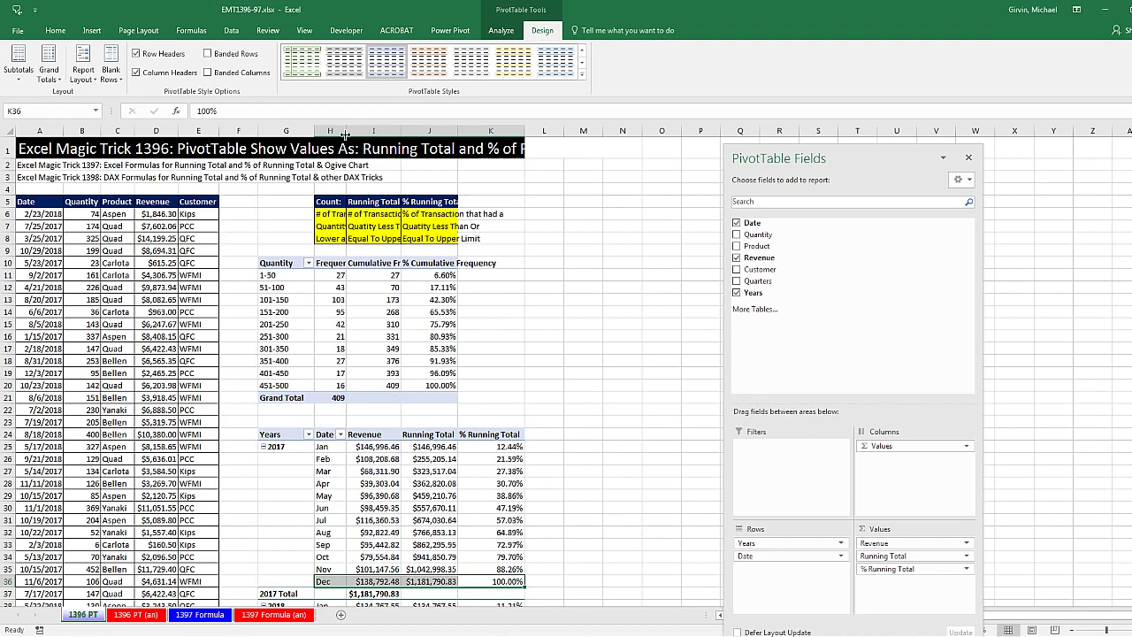
Turn off autofitting column widths on update for the revenue PivotTable and widen columns H to J equally to fit their headings.
drag(330, 130, 426, 179)
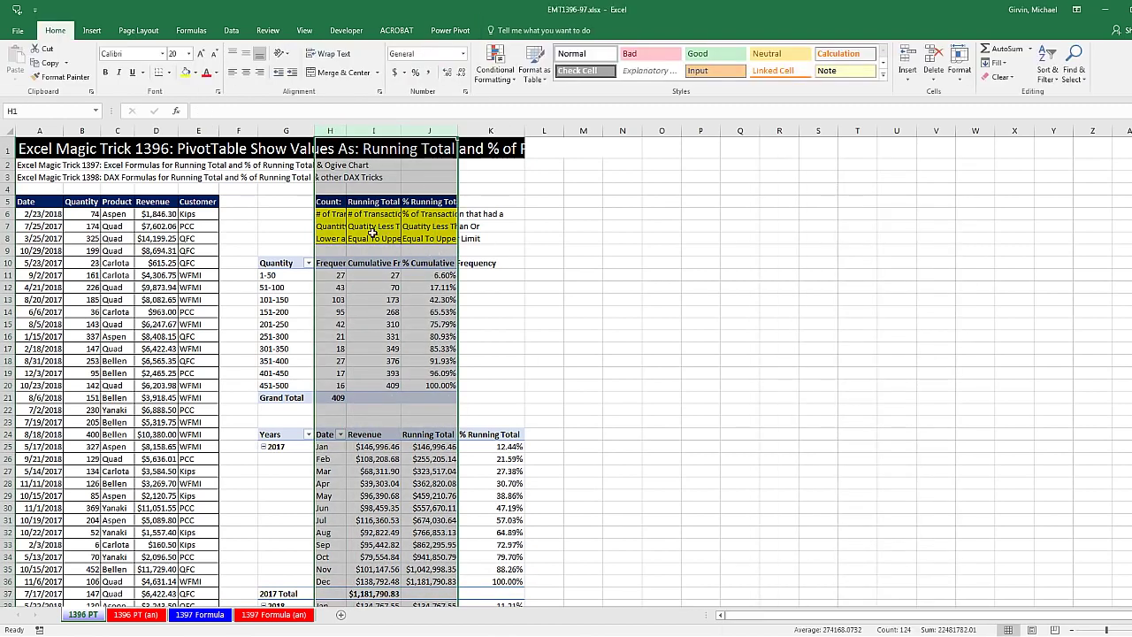
right_click(423, 459)
key(Escape)
click(423, 459)
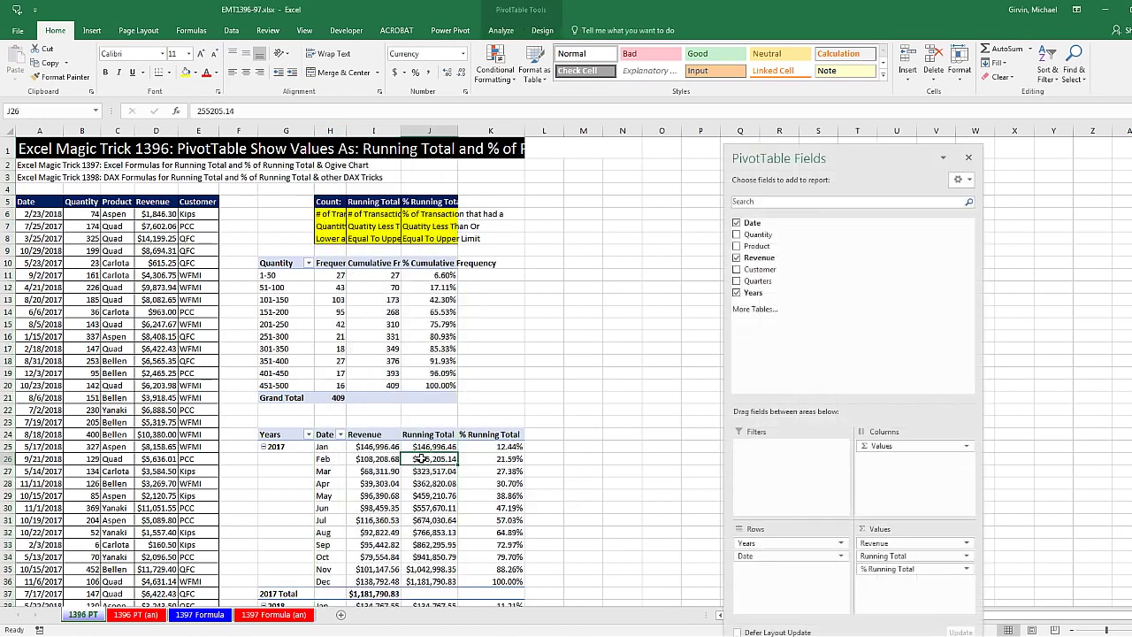
right_click(423, 459)
click(457, 436)
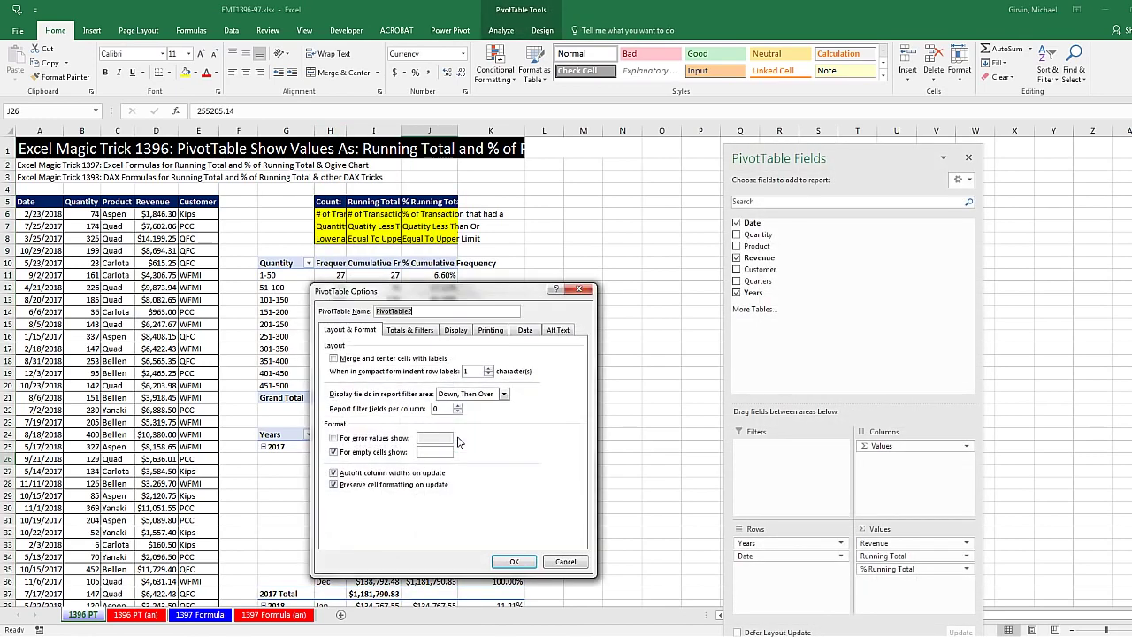
click(333, 473)
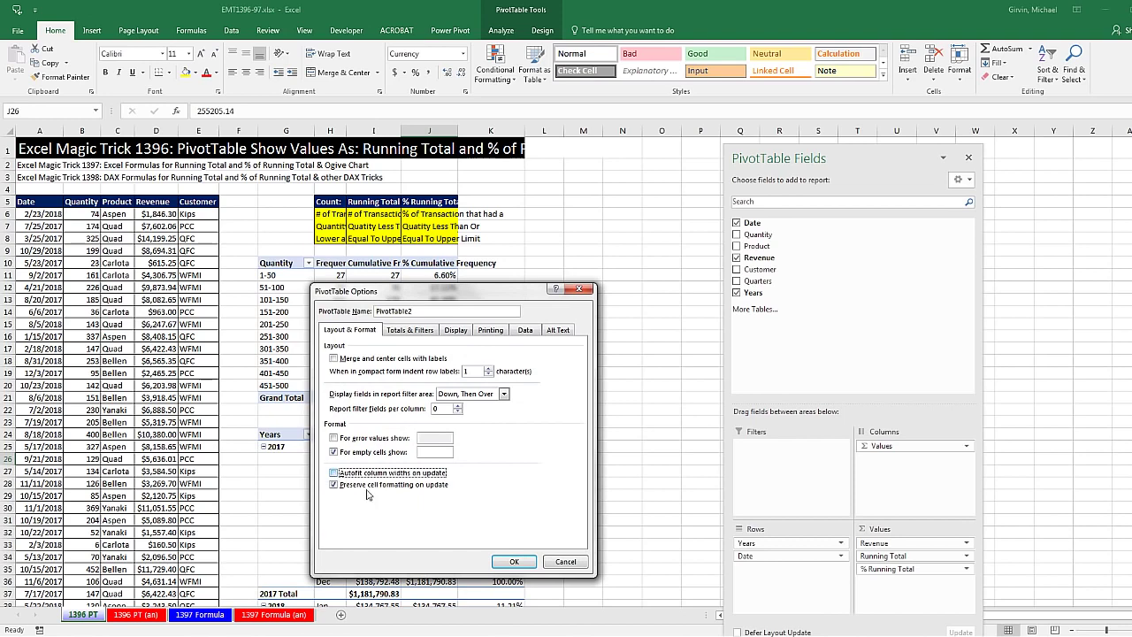
click(514, 562)
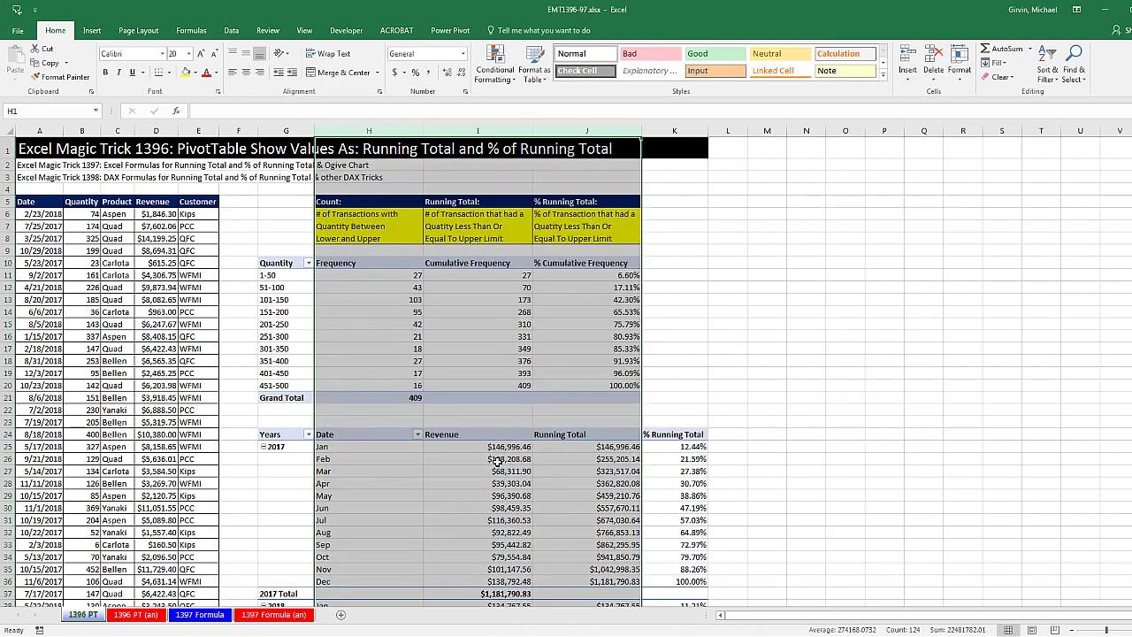
click(498, 460)
click(389, 309)
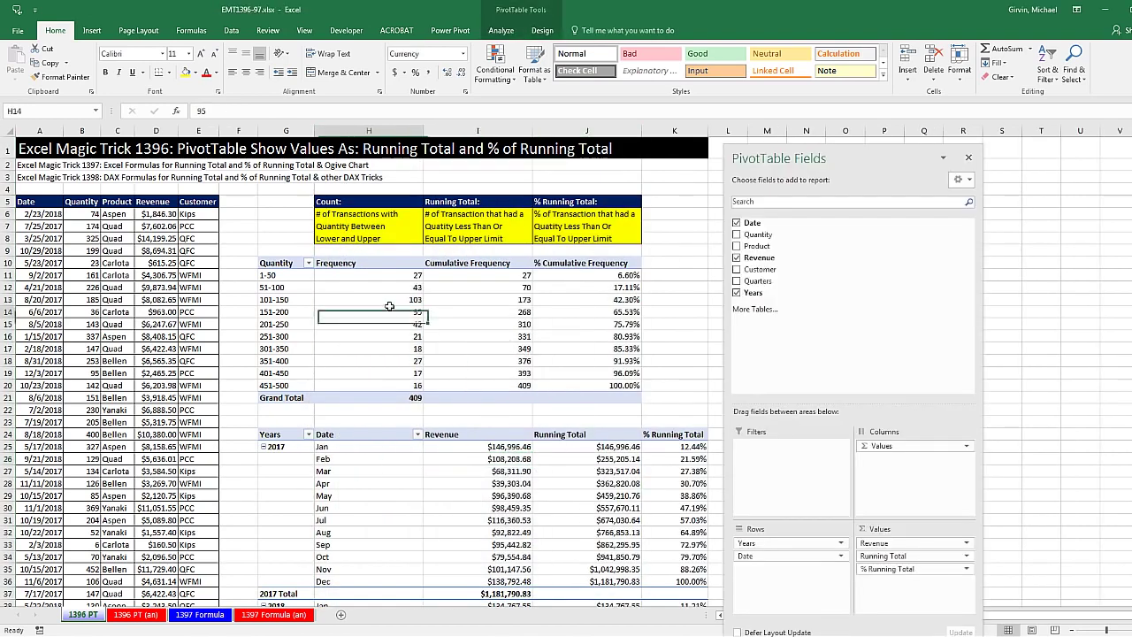